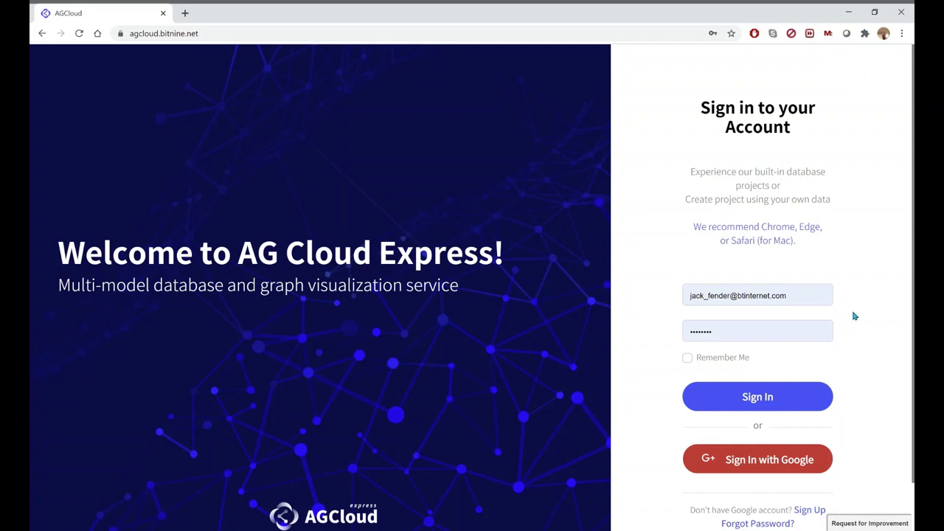
Sign in to AG Cloud with the account's e-mail and password.
click(715, 396)
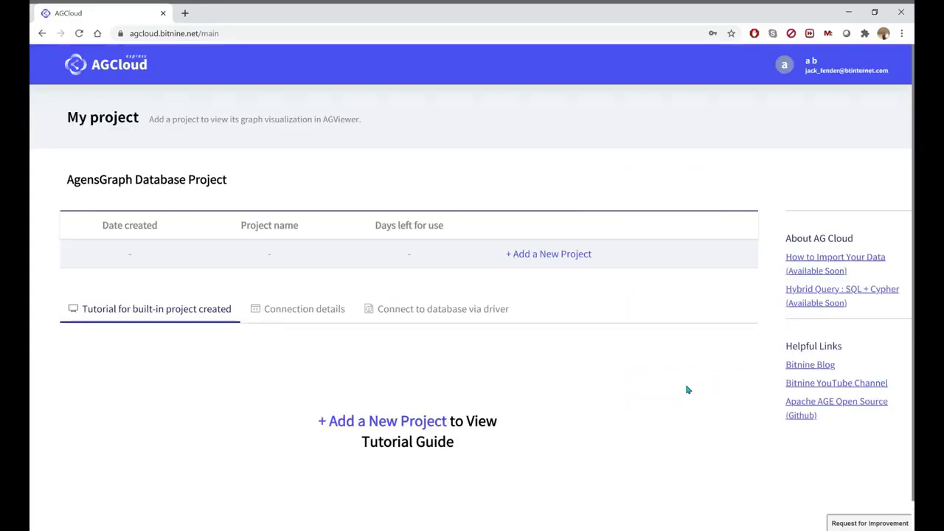
Create a new Graph for Movies Data project and dismiss the success message.
scroll(495, 378, down, 1)
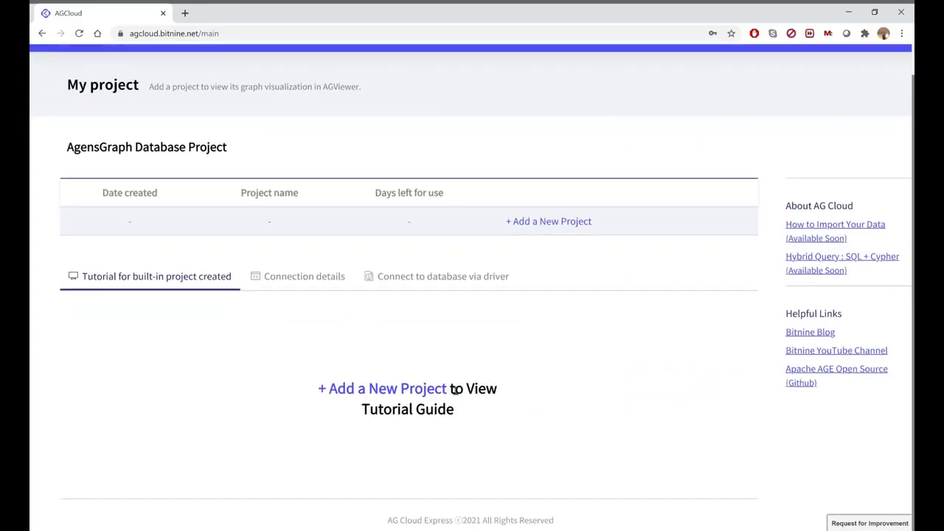
click(394, 393)
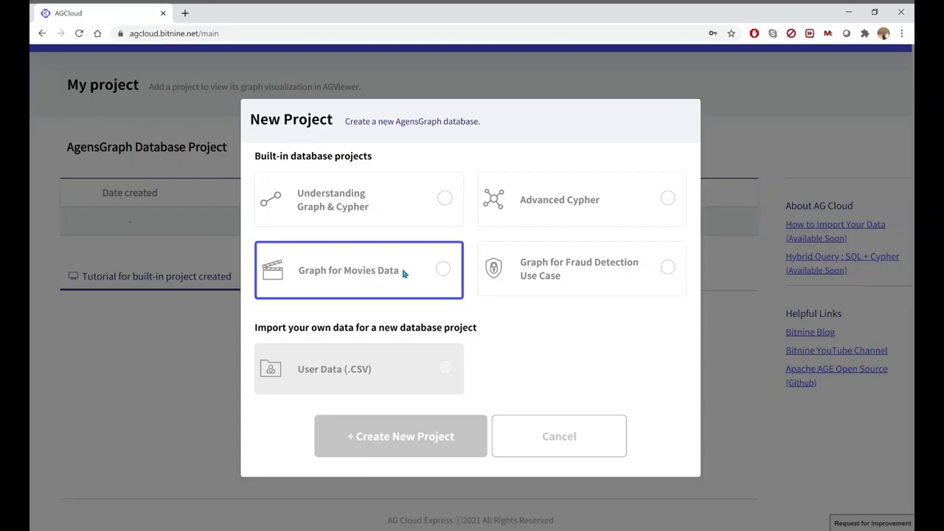
click(415, 271)
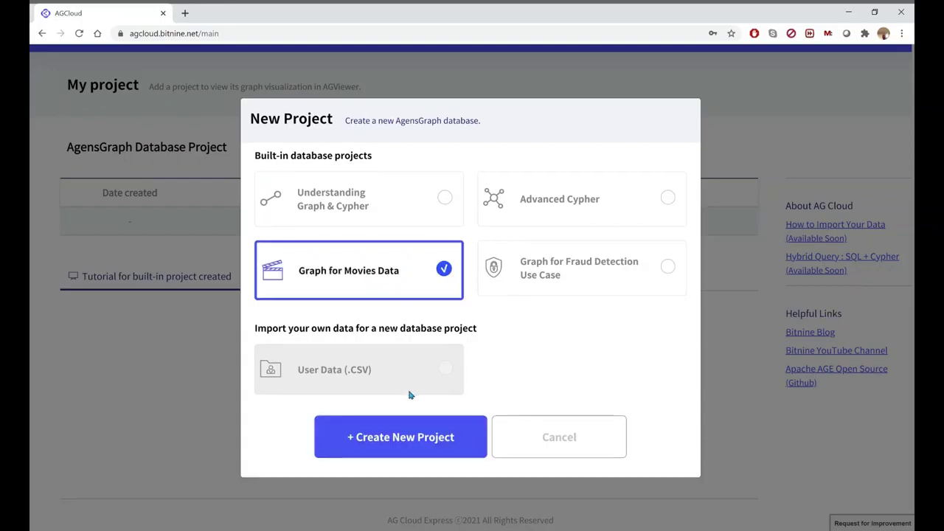
click(398, 436)
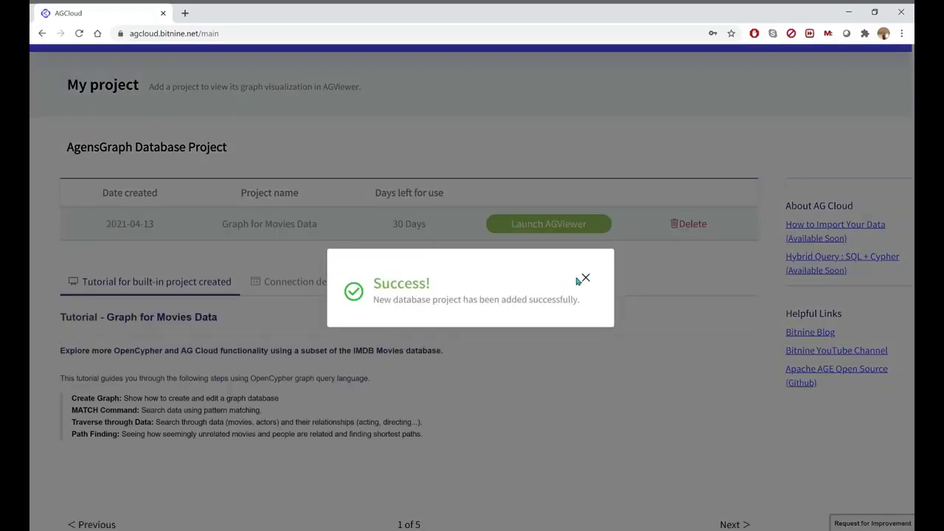
click(585, 278)
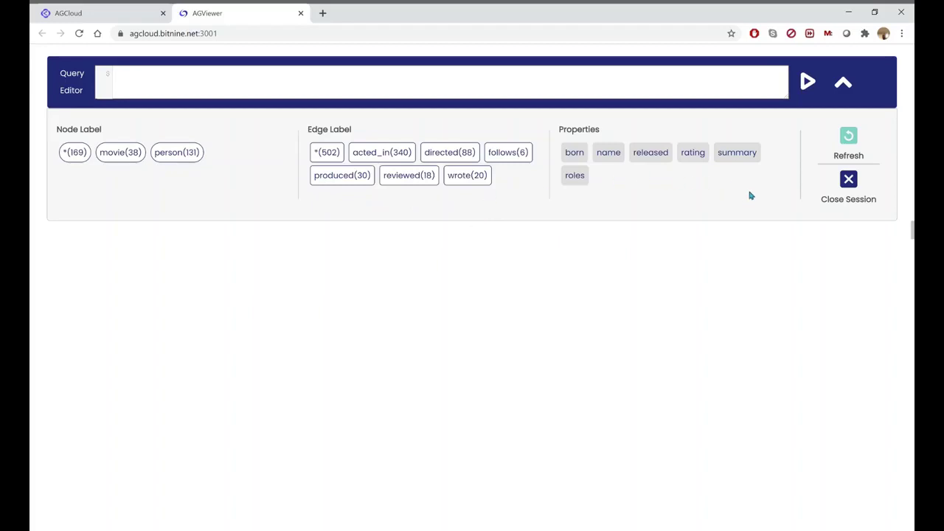
Refresh the graph labels and fill the editor with MATCH (V) RETURN V from the *(169) chip.
click(854, 148)
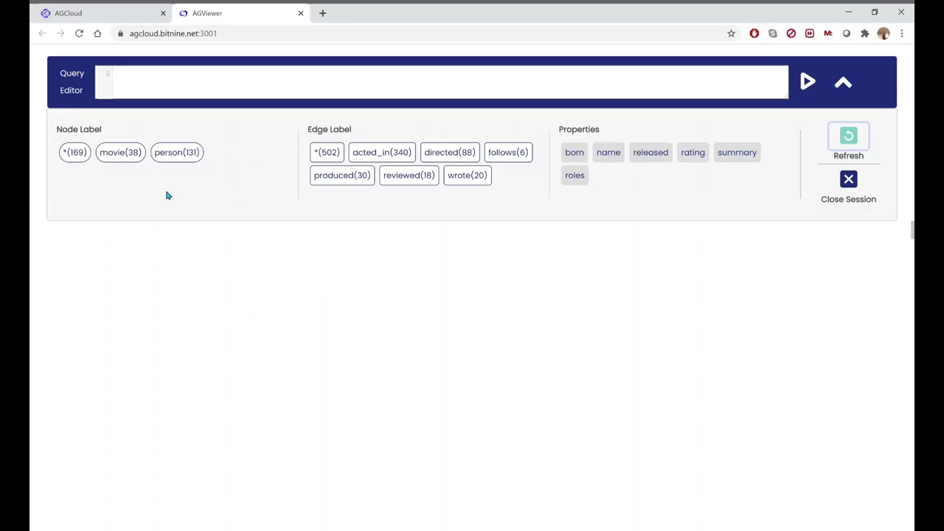
click(132, 83)
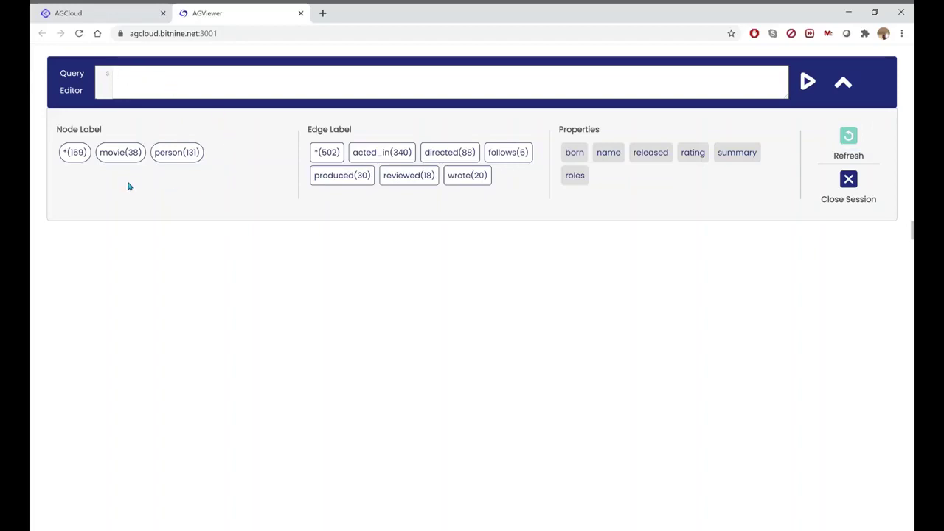
click(77, 160)
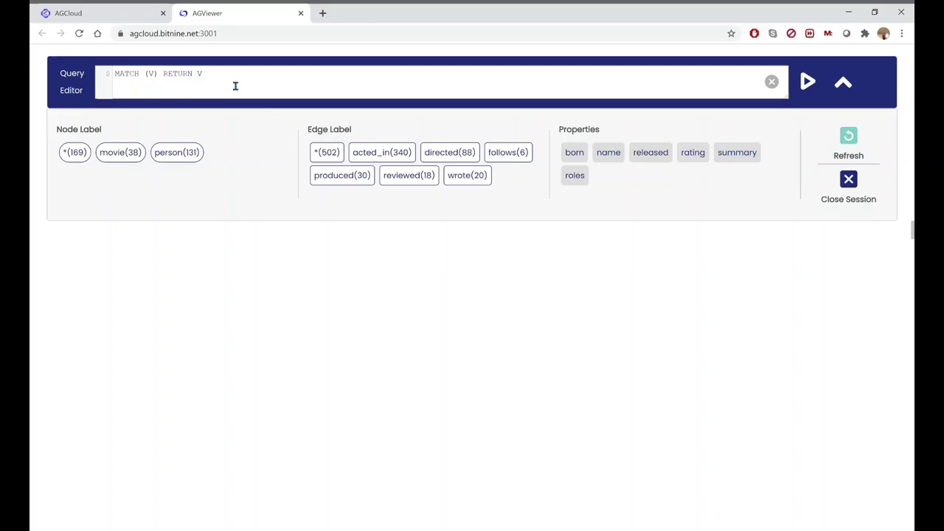
Run MATCH (V) RETURN V and expand the 169-node, 0-edge graph result to full page.
click(807, 82)
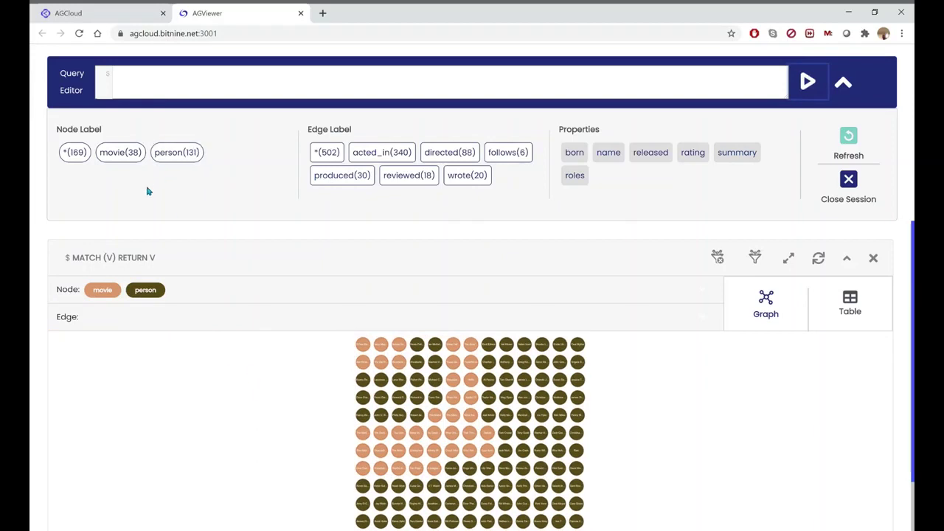
click(74, 152)
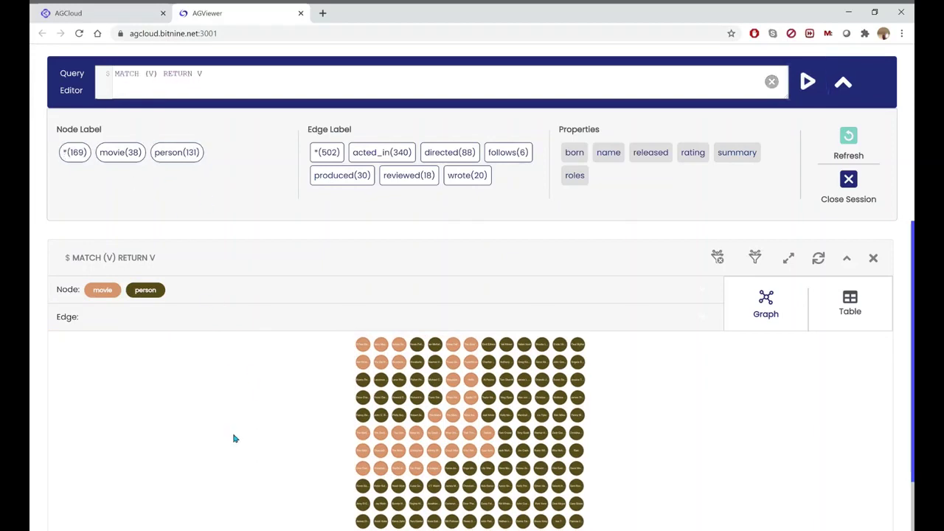
click(789, 258)
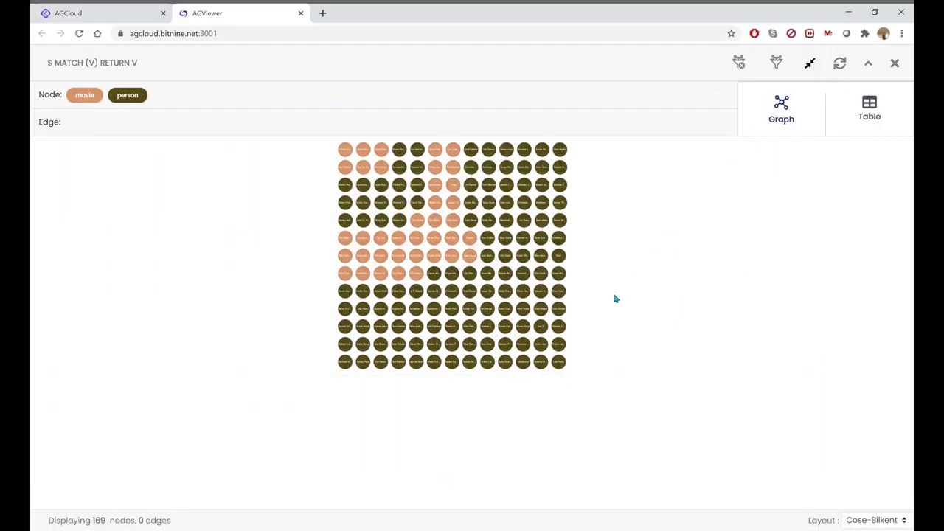
scroll(615, 297, up, 5)
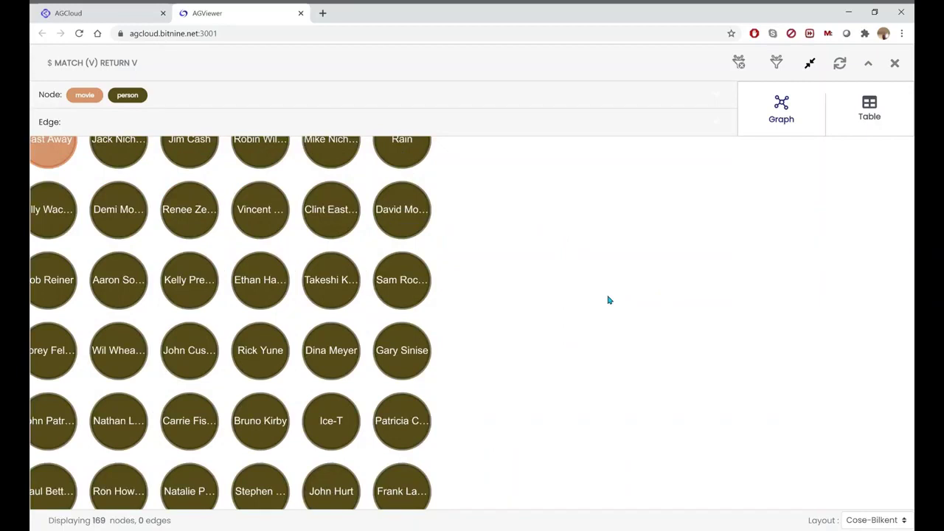
scroll(608, 299, down, 3)
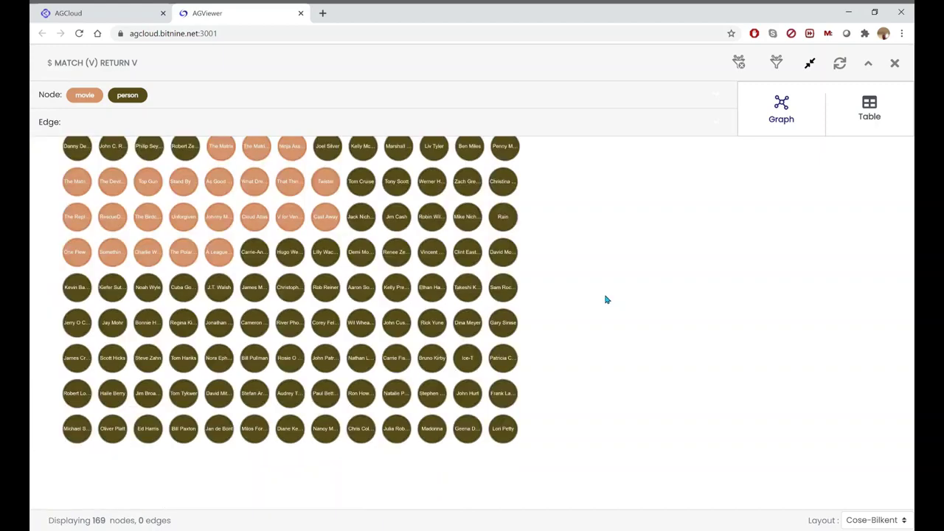
scroll(604, 299, down, 5)
scroll(642, 300, up, 3)
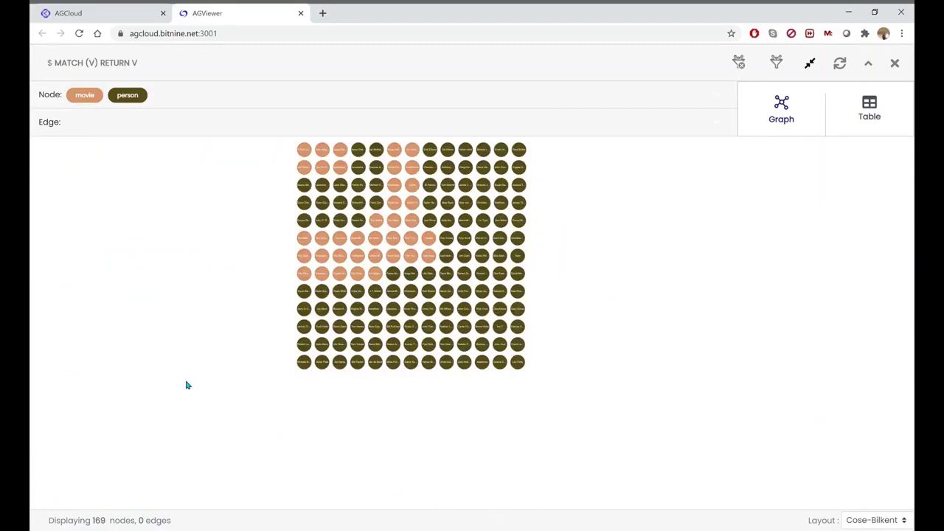
Colour the movie nodes yellow and the person nodes light green.
click(88, 96)
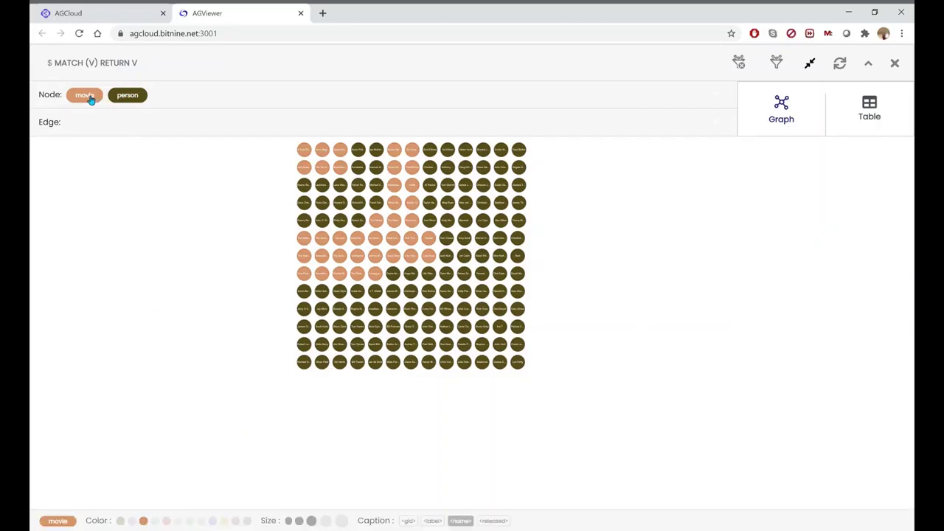
click(225, 521)
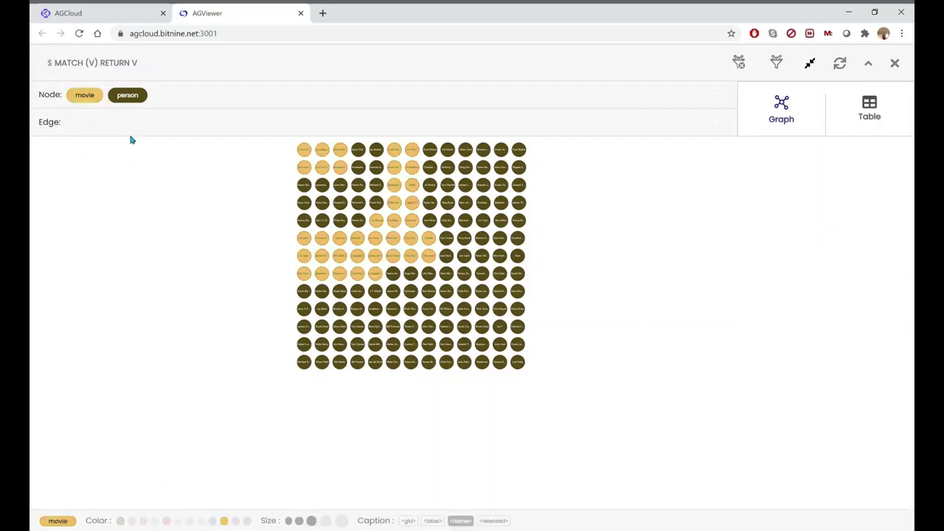
click(137, 101)
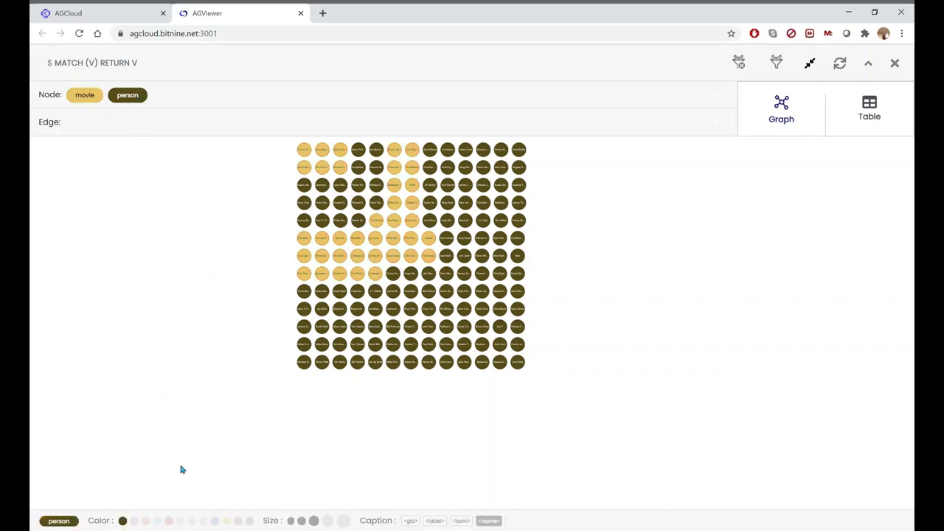
click(192, 521)
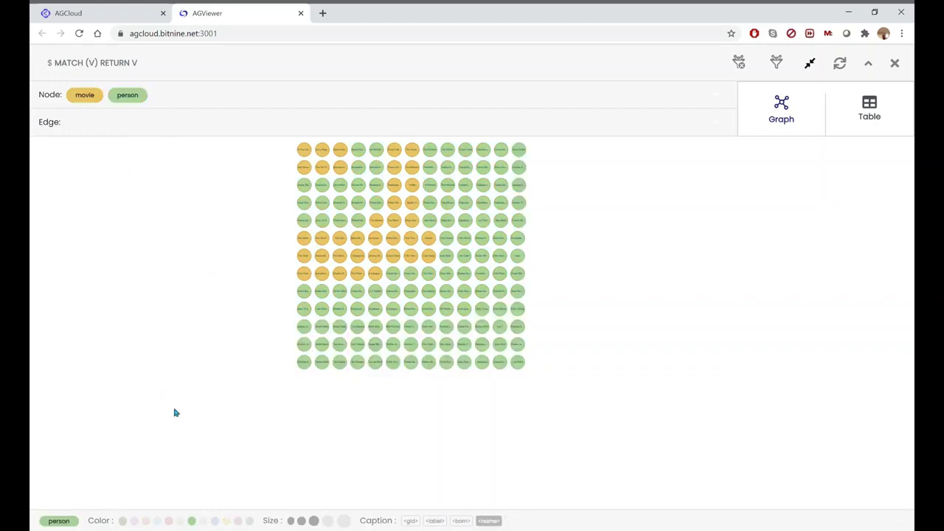
scroll(574, 364, up, 3)
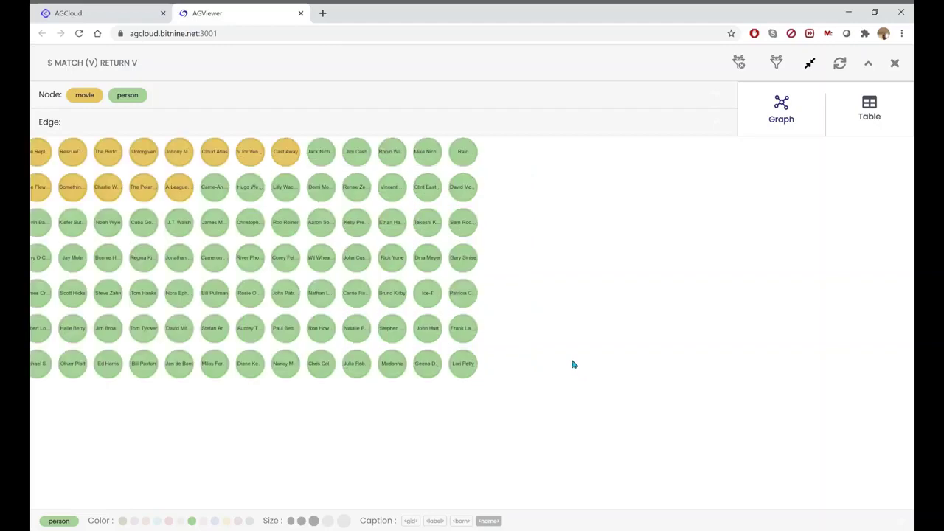
scroll(574, 365, up, 2)
scroll(531, 360, down, 5)
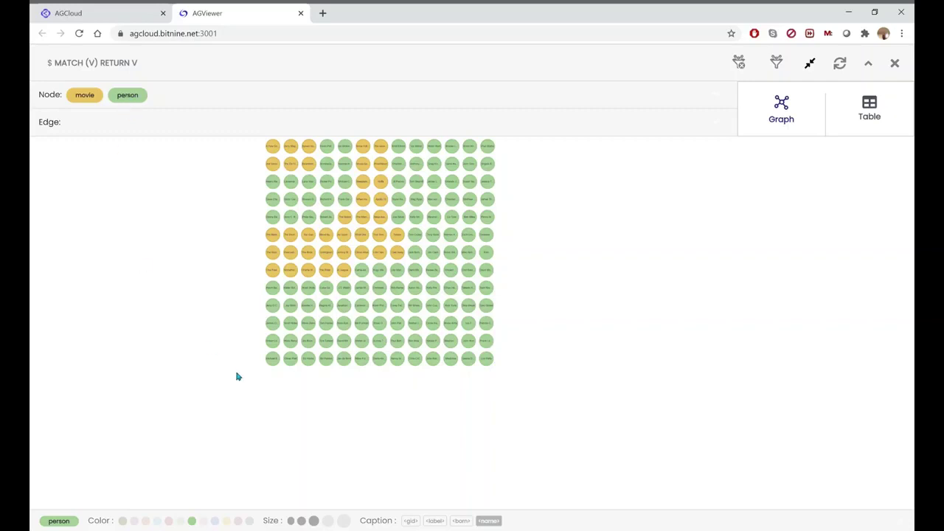
Try the largest size for person nodes, then set them back to medium.
click(343, 521)
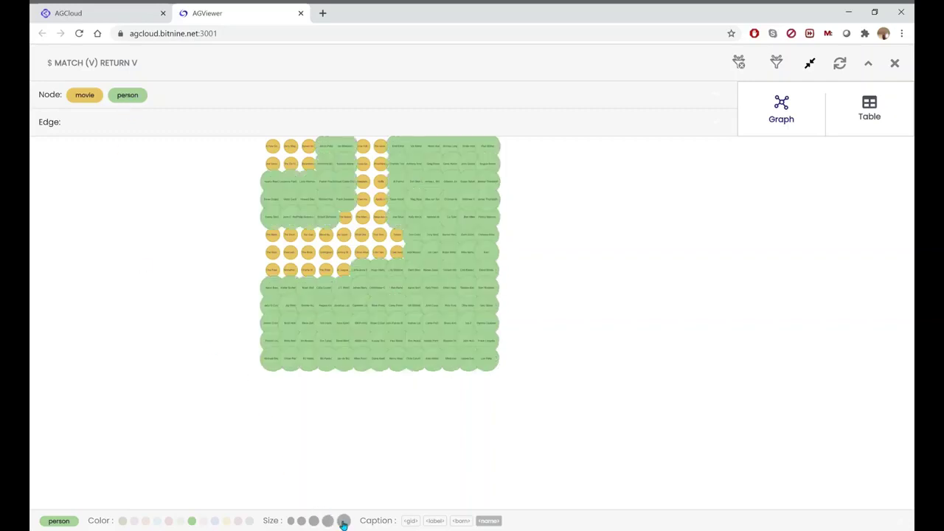
click(314, 521)
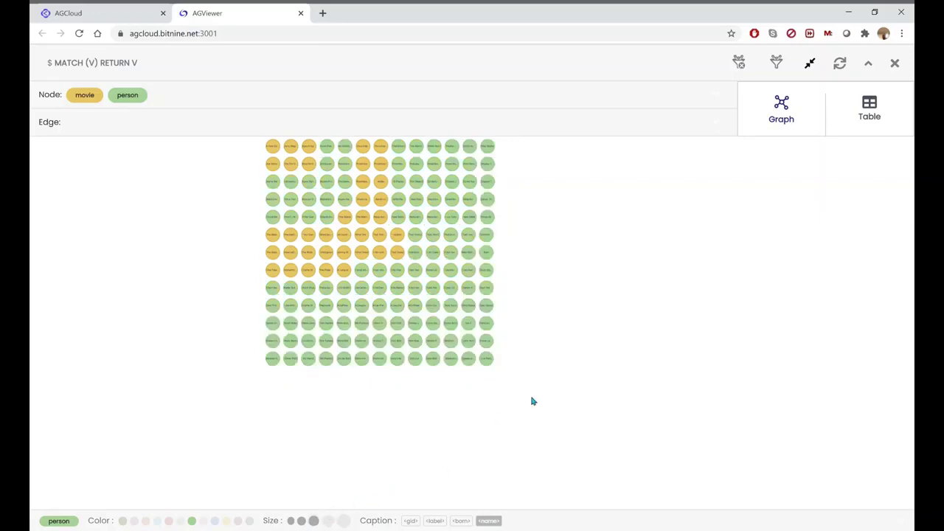
scroll(461, 434, up, 3)
drag(386, 374, 629, 443)
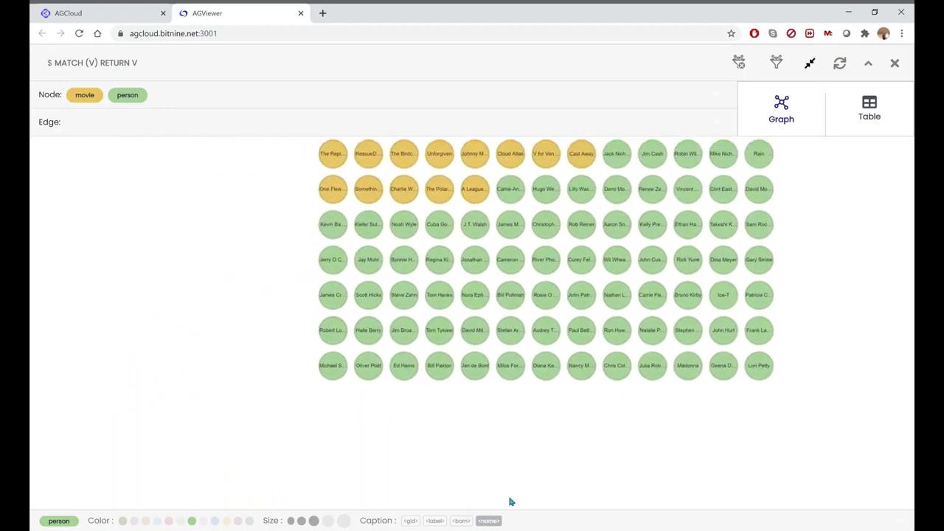
Caption person nodes with <born>, then switch their captions back to <name>.
click(461, 521)
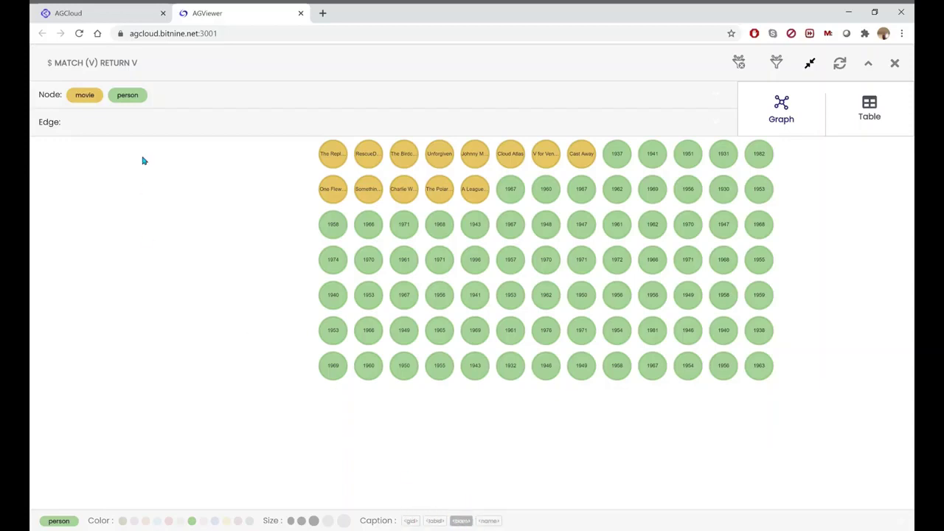
click(90, 99)
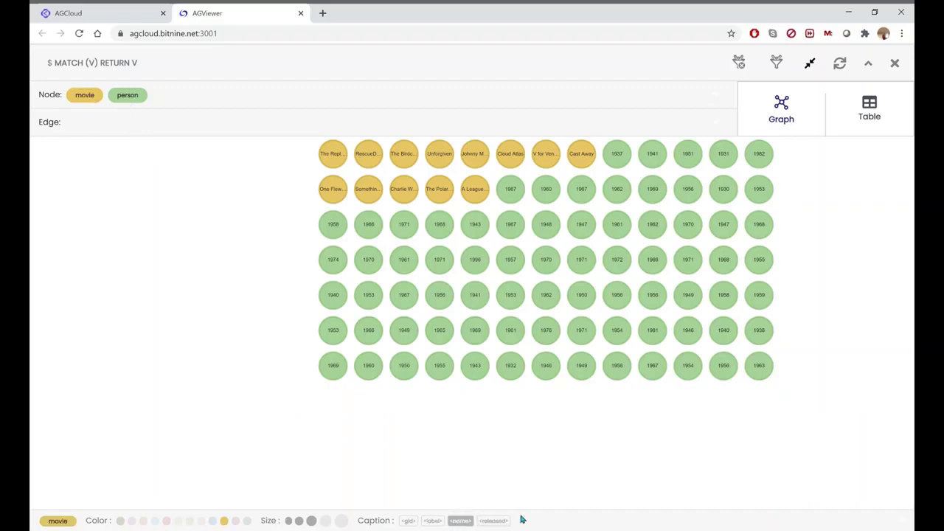
click(127, 95)
click(488, 522)
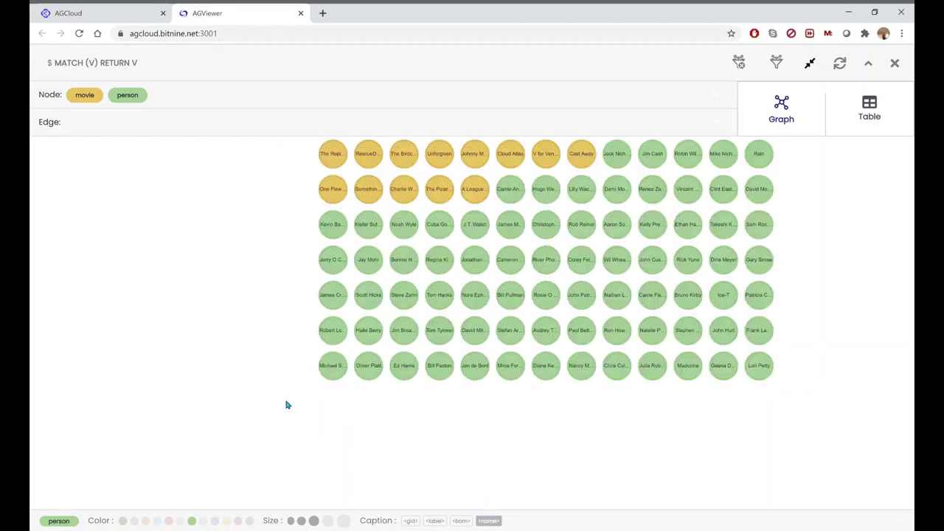
mouse_move(334, 367)
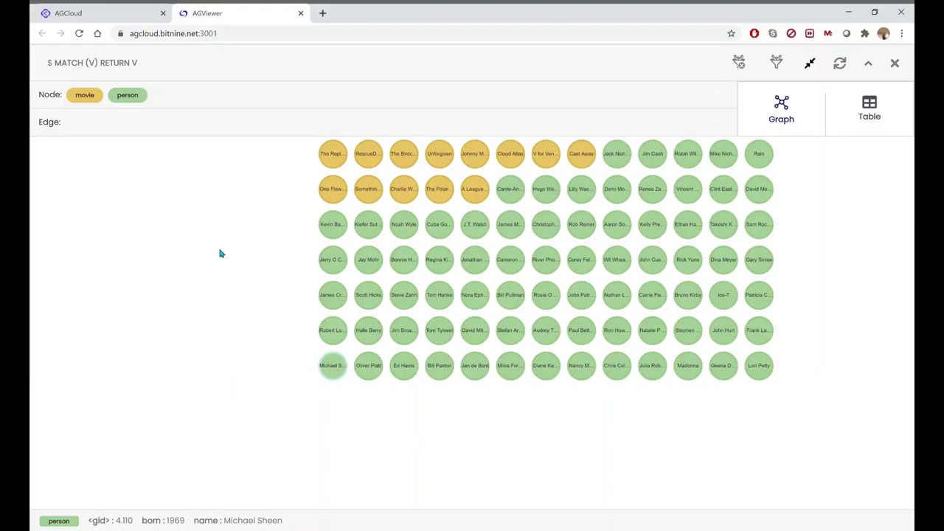
Run the all-relationships query MATCH (V)-[R]->(V2) RETURN * and view it full screen and back.
click(809, 65)
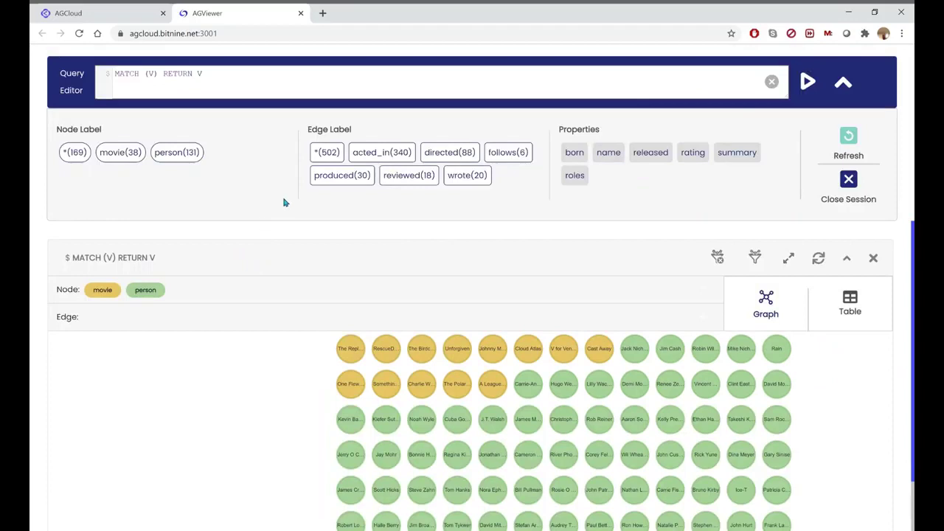
click(328, 154)
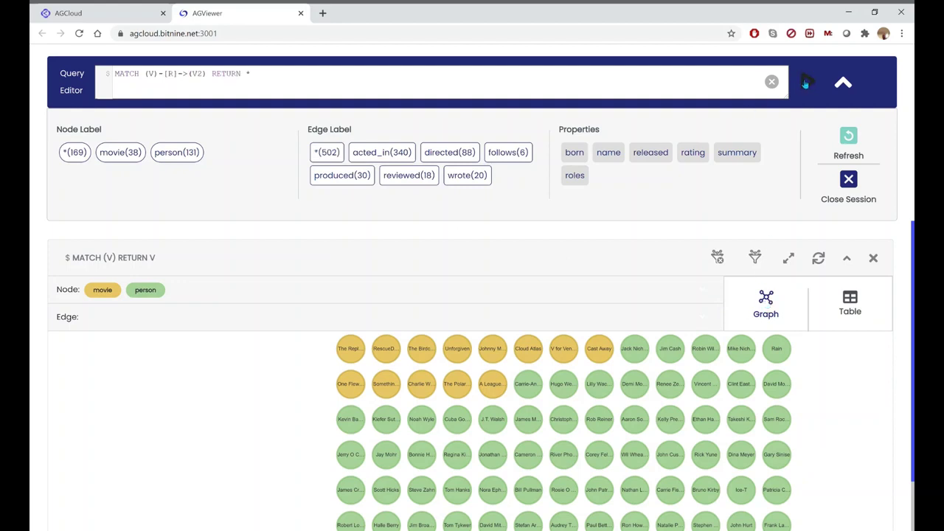
click(808, 83)
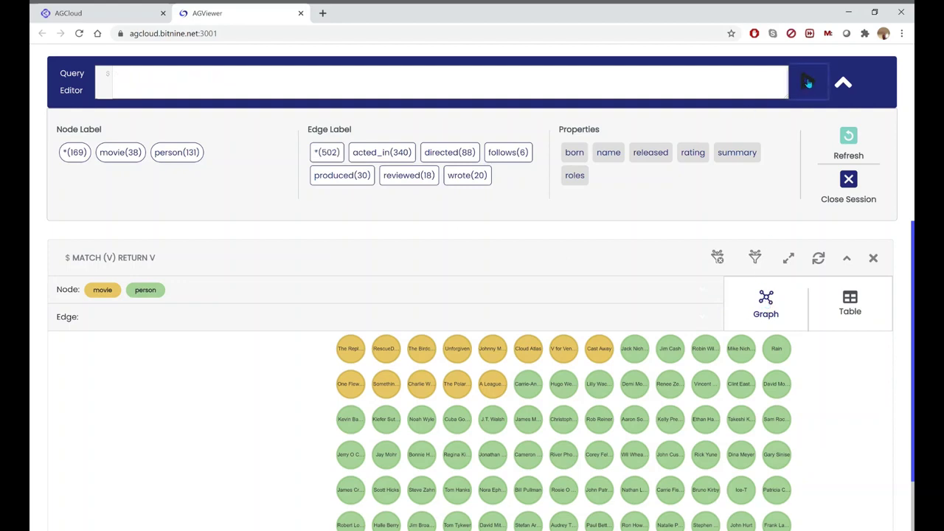
click(789, 257)
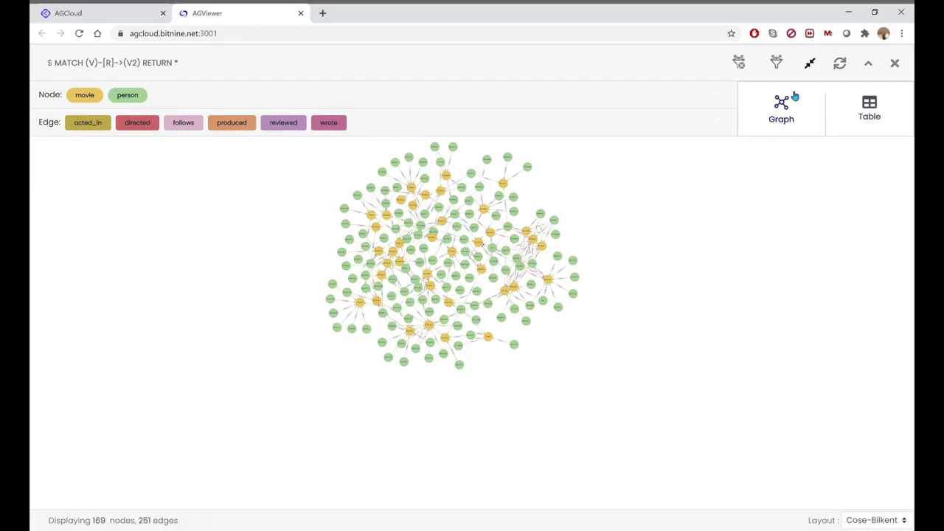
click(809, 63)
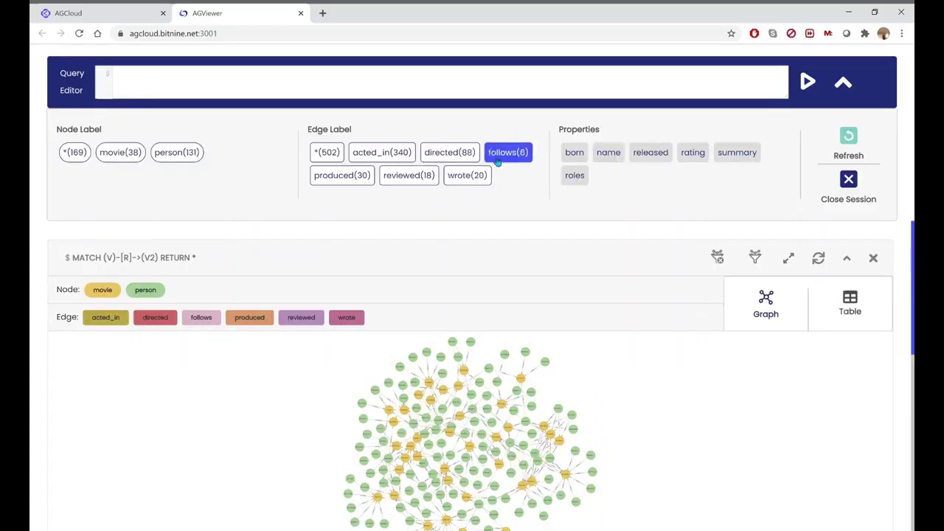
Query only the wrote(20) relationships, then rerun the all-relationships query.
click(465, 177)
click(807, 82)
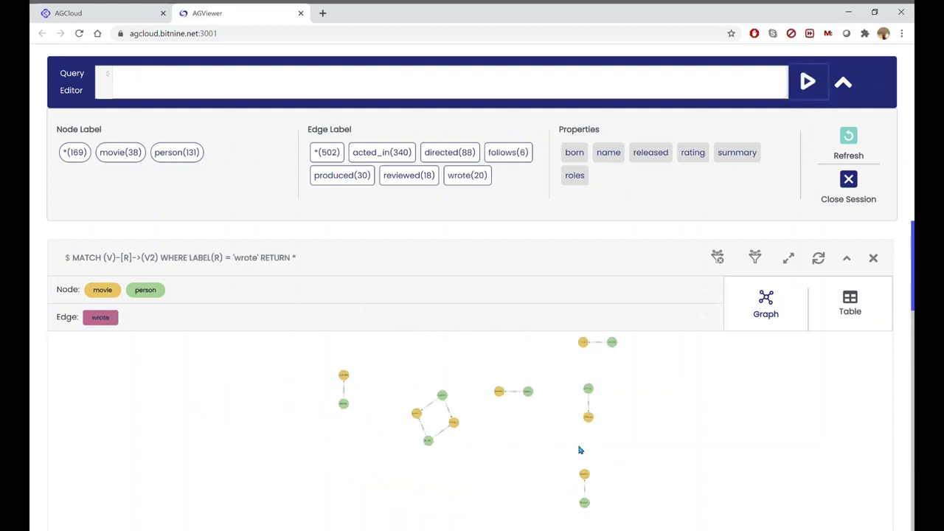
click(342, 153)
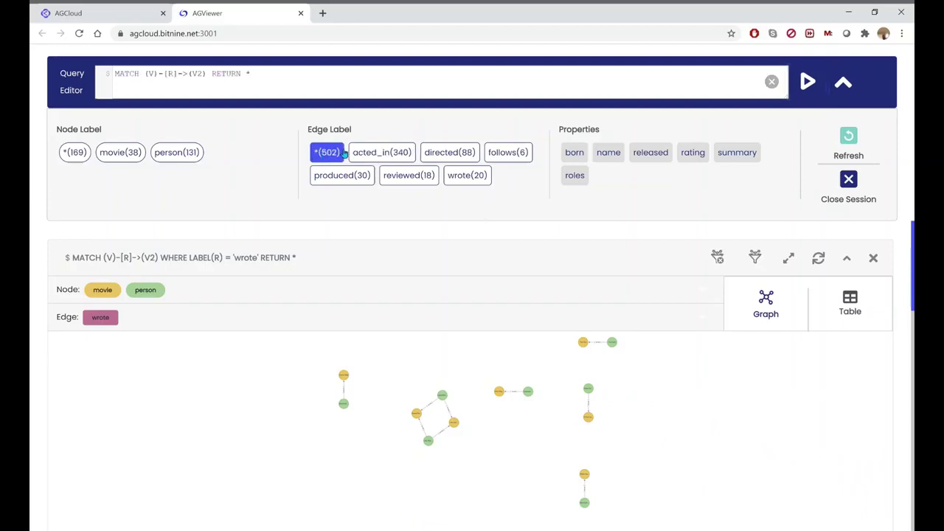
click(808, 82)
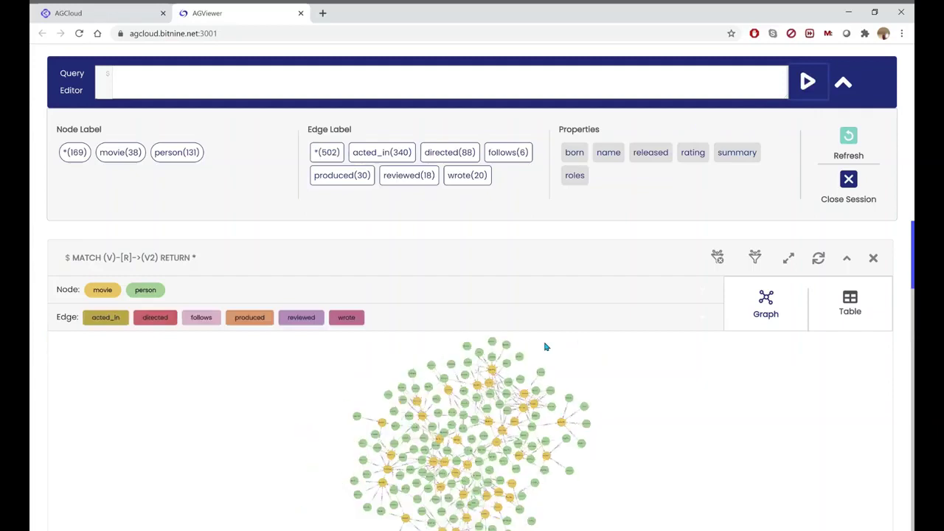
Expand the relationship graph and cycle its layout through Dagre, Klay, Cola and Cose-Bilkent.
click(788, 258)
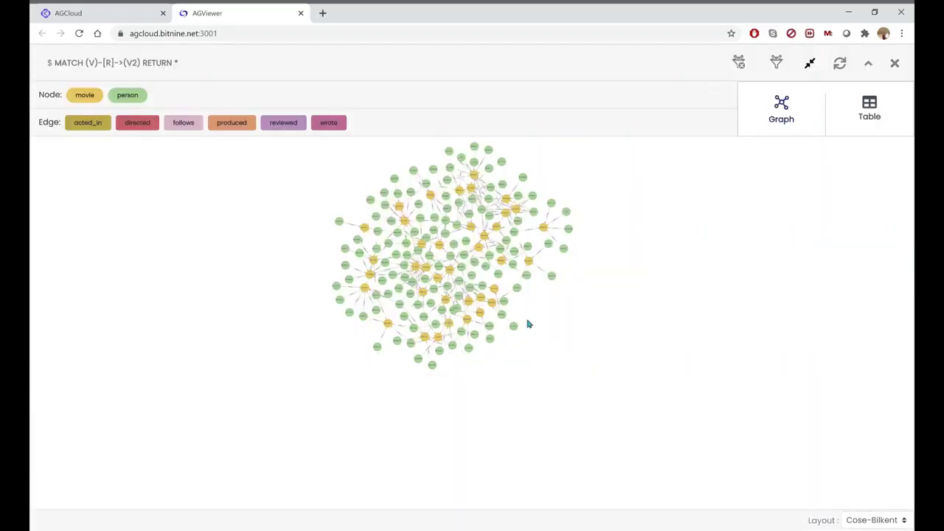
drag(528, 321, 486, 390)
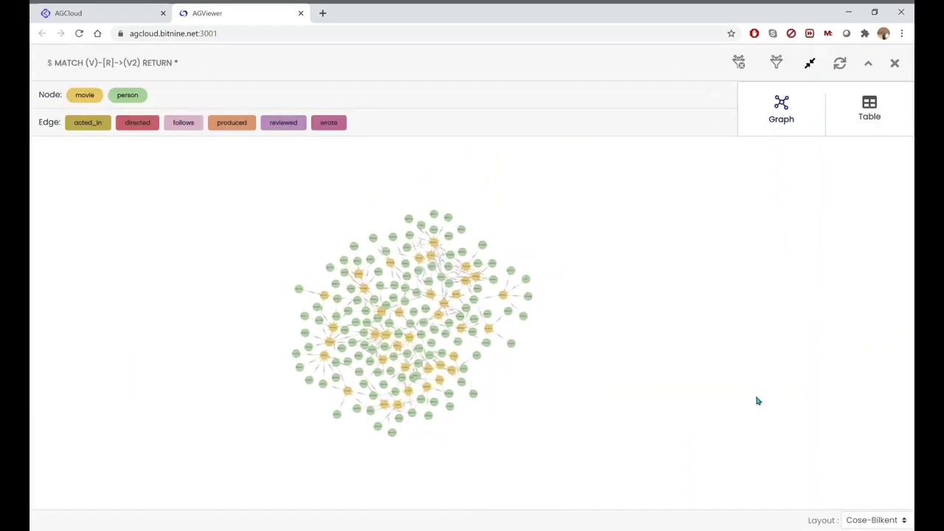
click(871, 521)
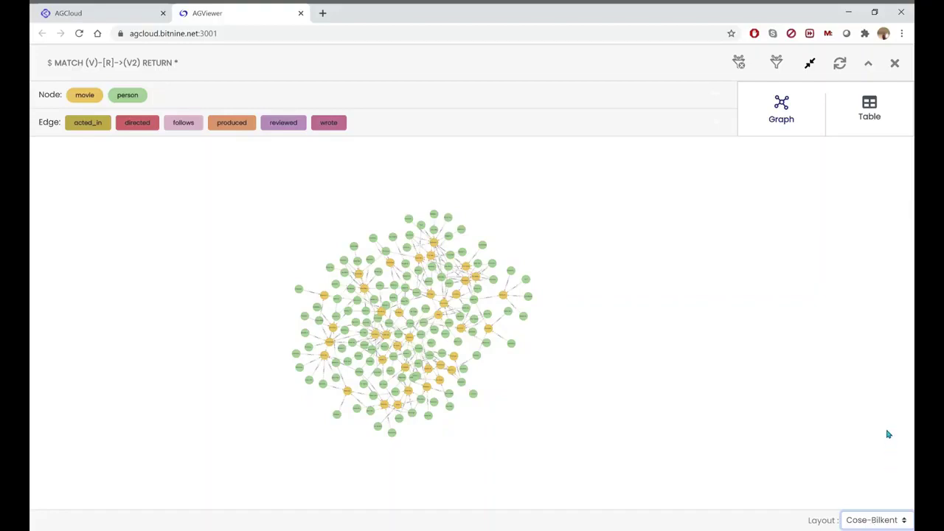
key(Down)
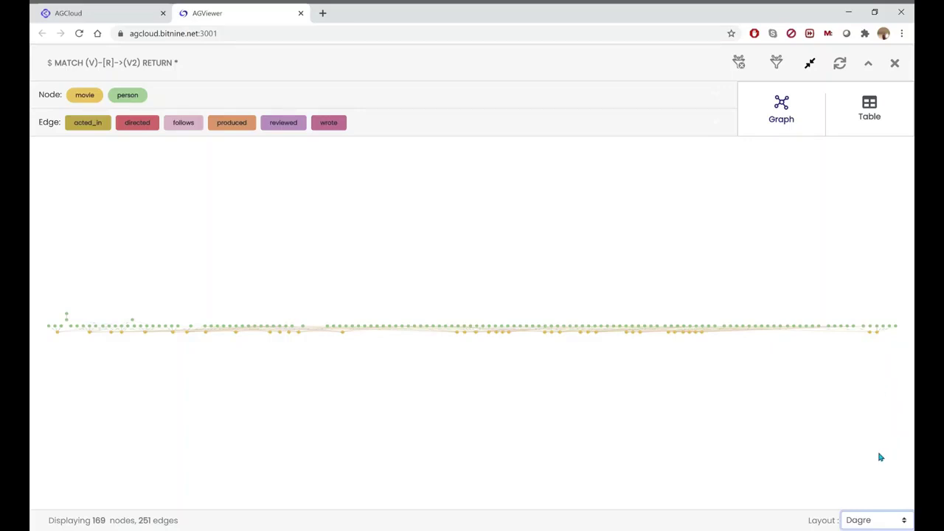
key(Down)
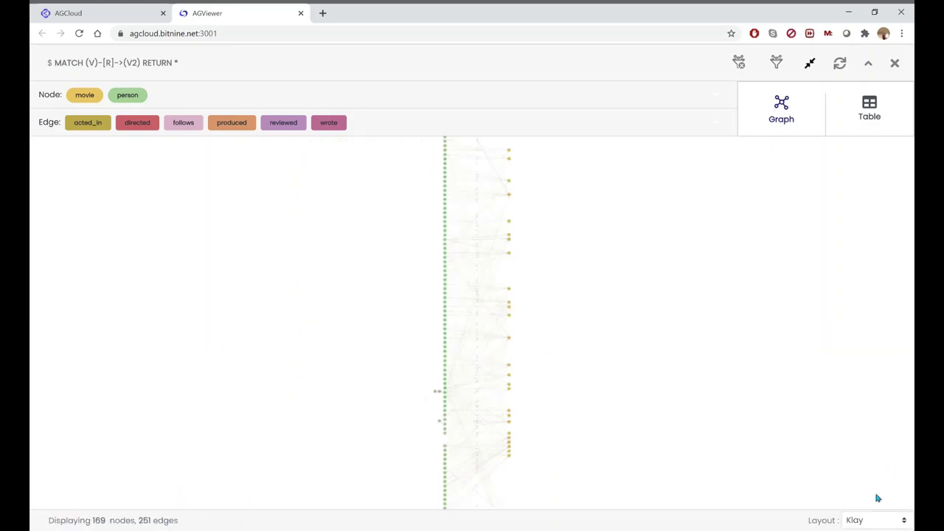
click(878, 522)
key(Up)
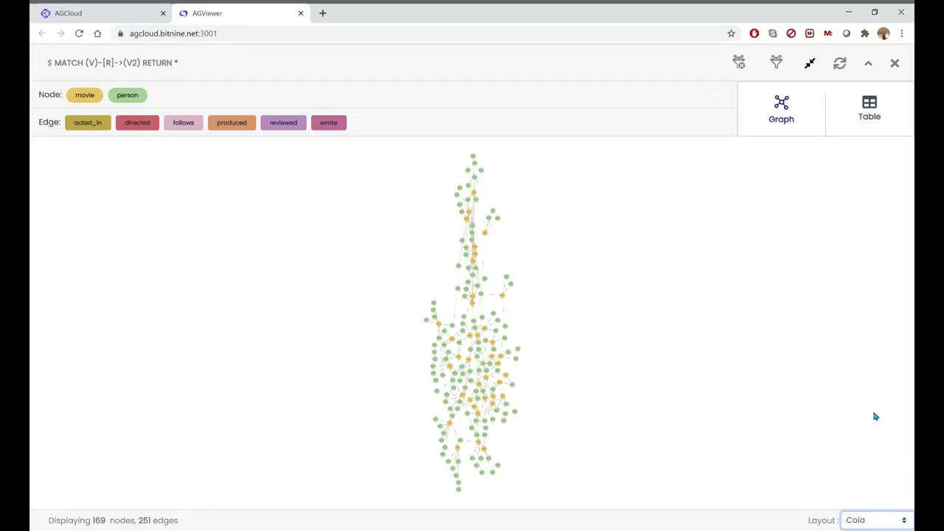
key(Down)
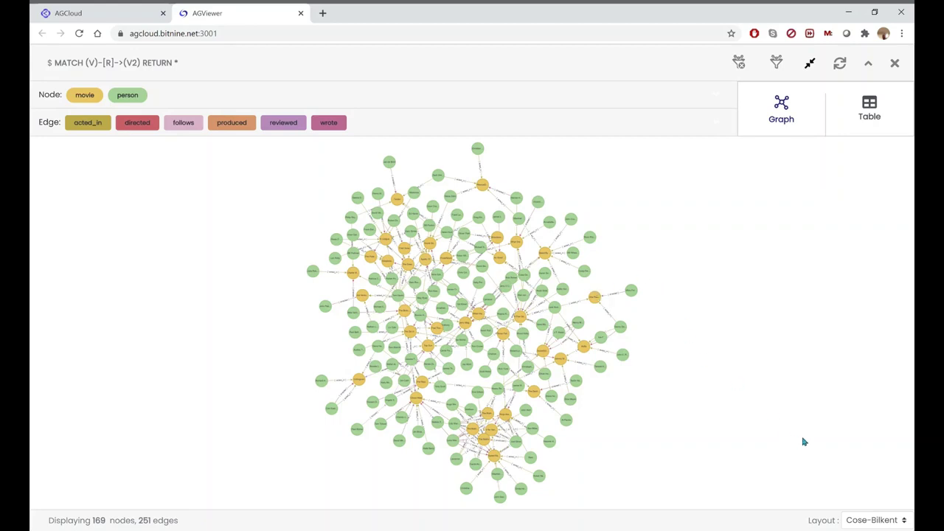
click(841, 65)
Apply the Cola layout once more, then reset the graph to Cose-Bilkent.
click(866, 521)
click(878, 373)
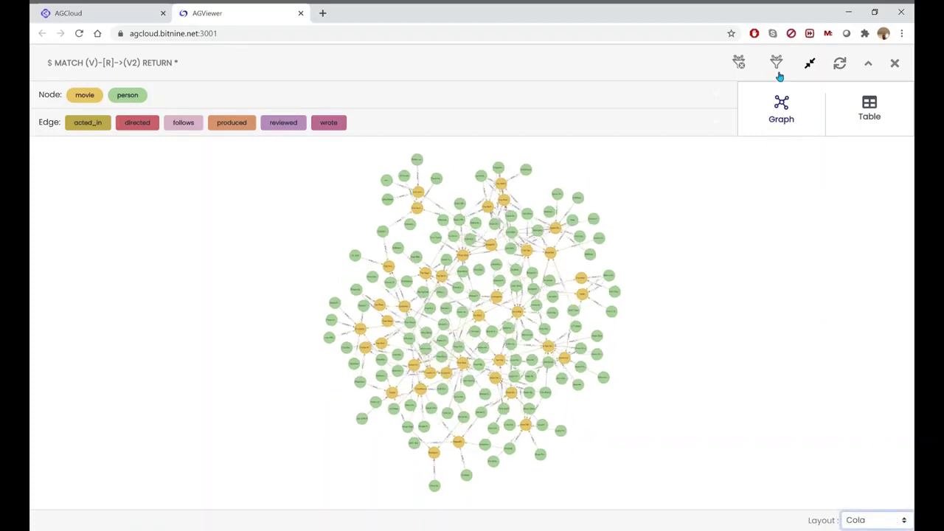
click(841, 65)
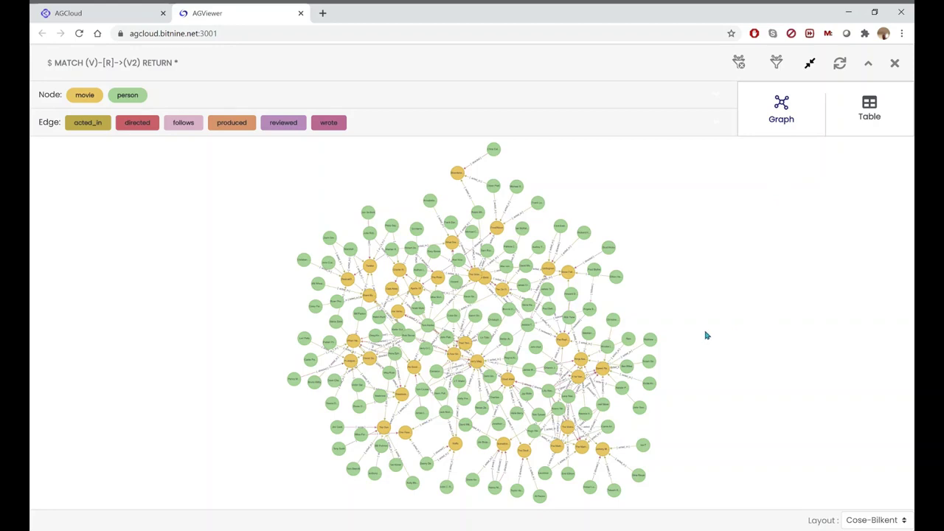
mouse_move(652, 340)
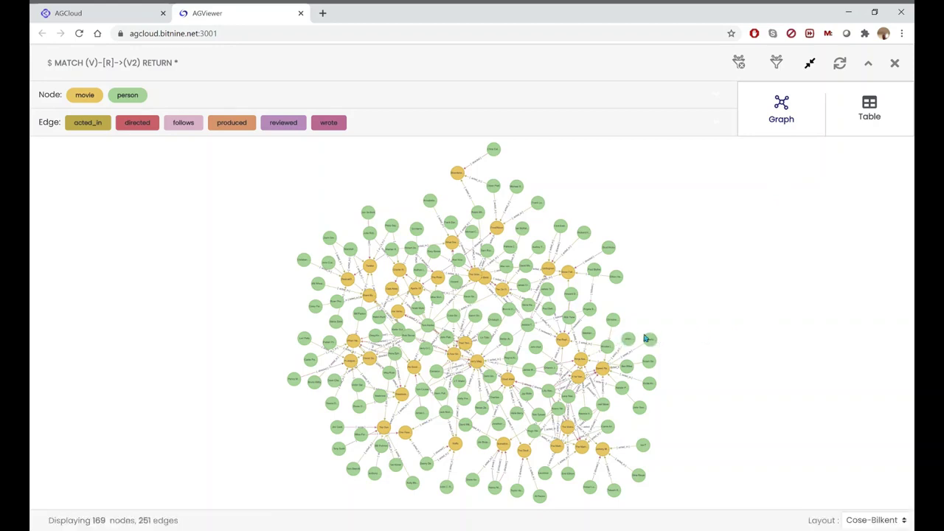
mouse_move(595, 340)
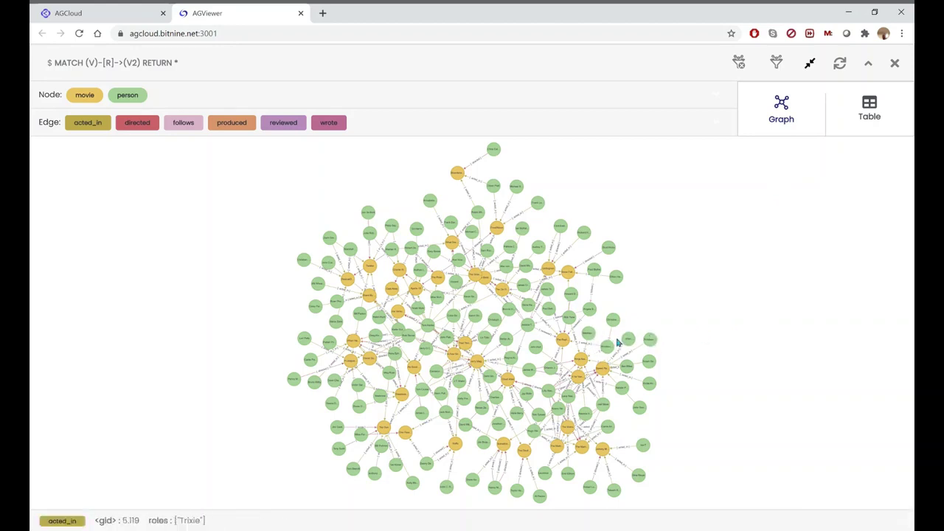
mouse_move(587, 363)
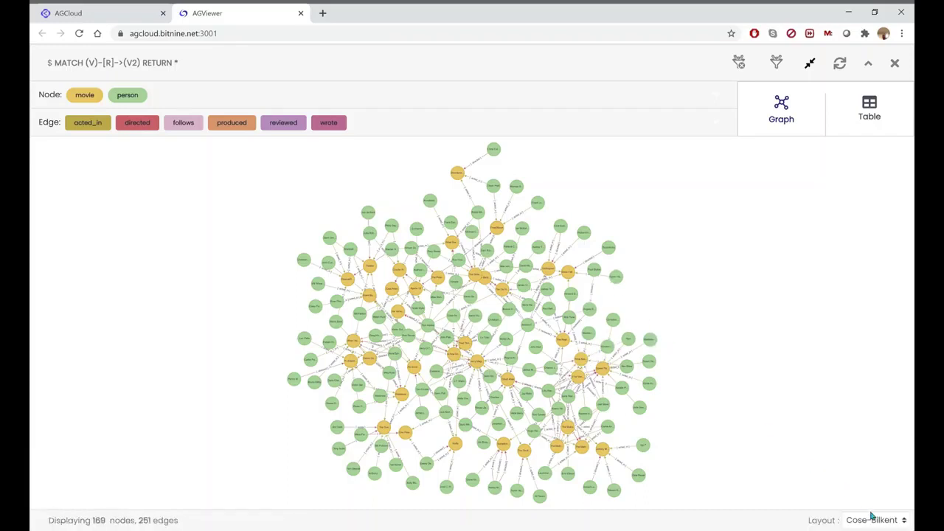
Arrange the 169 nodes and 251 edges in the Concentric layout.
click(870, 360)
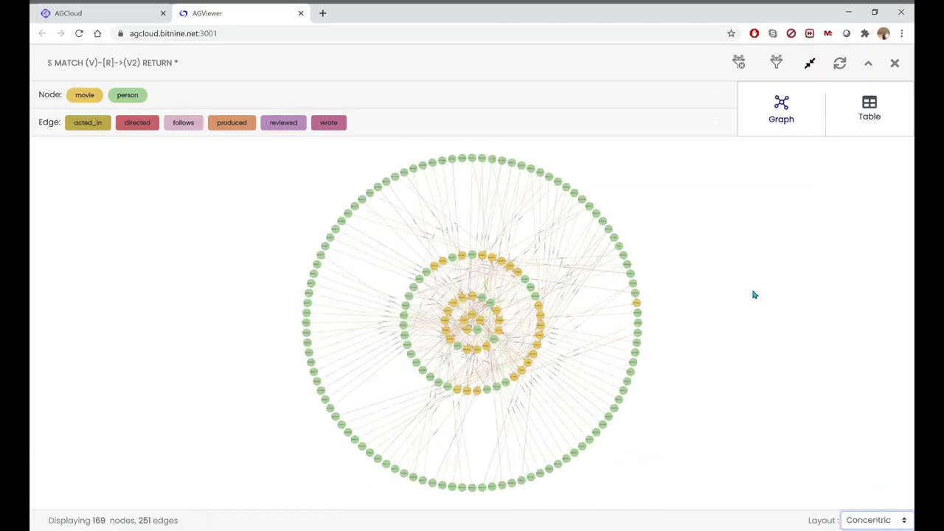
click(582, 199)
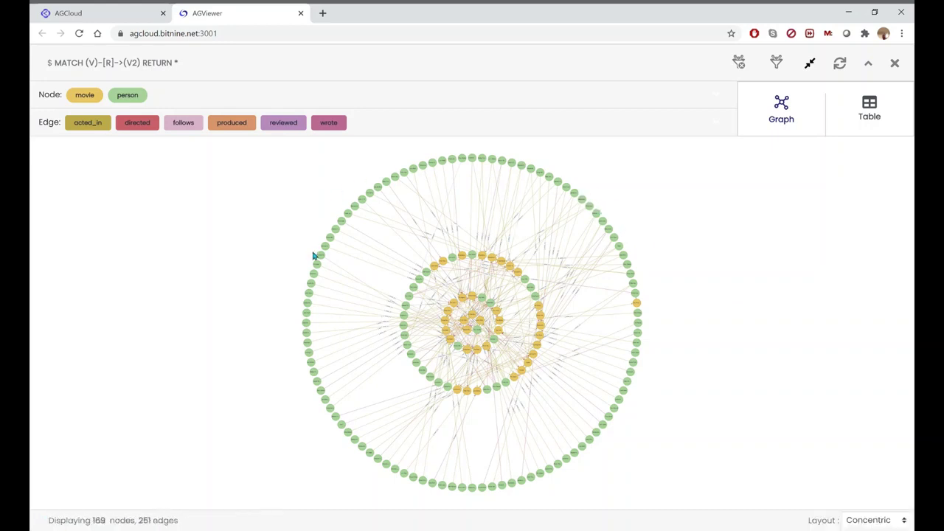
mouse_move(319, 387)
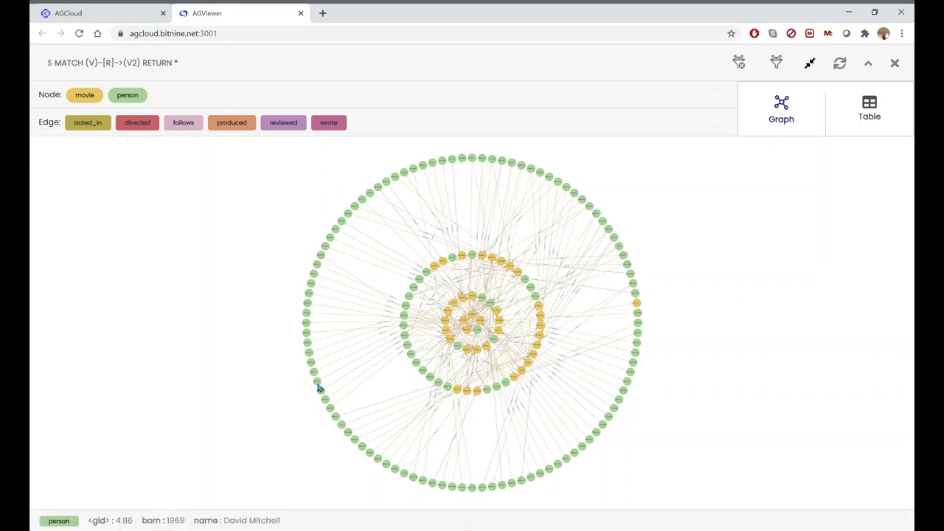
mouse_move(307, 351)
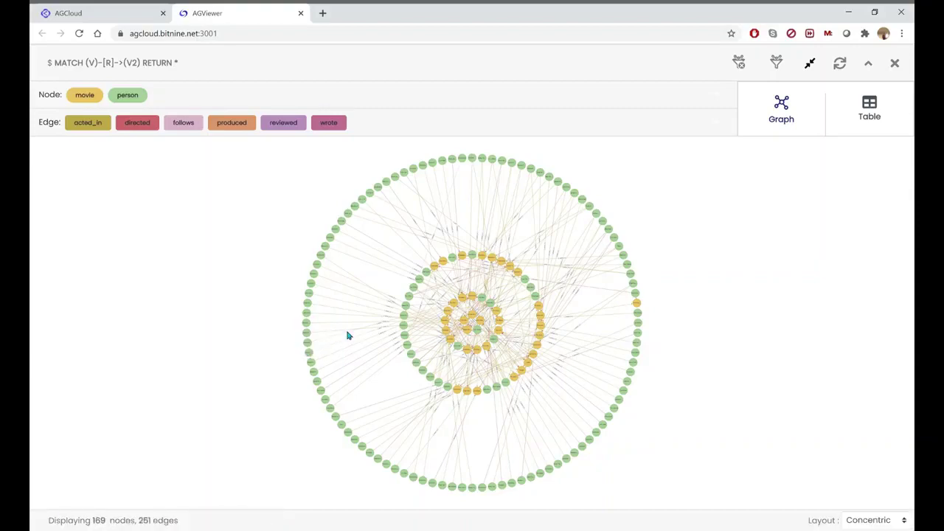
Zoom around the full-page Concentric graph and inspect a person node (gid 4.60, born 1956).
scroll(483, 327, up, 3)
scroll(484, 327, up, 5)
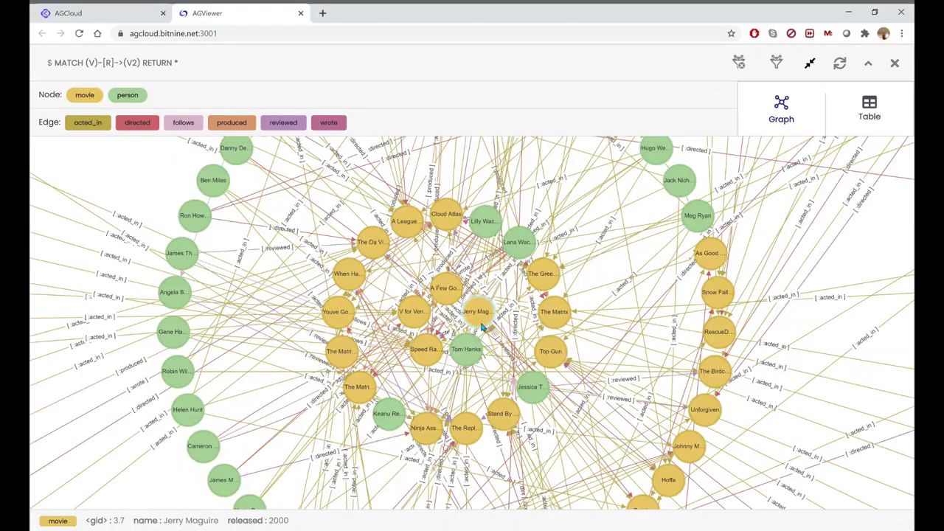
mouse_move(460, 361)
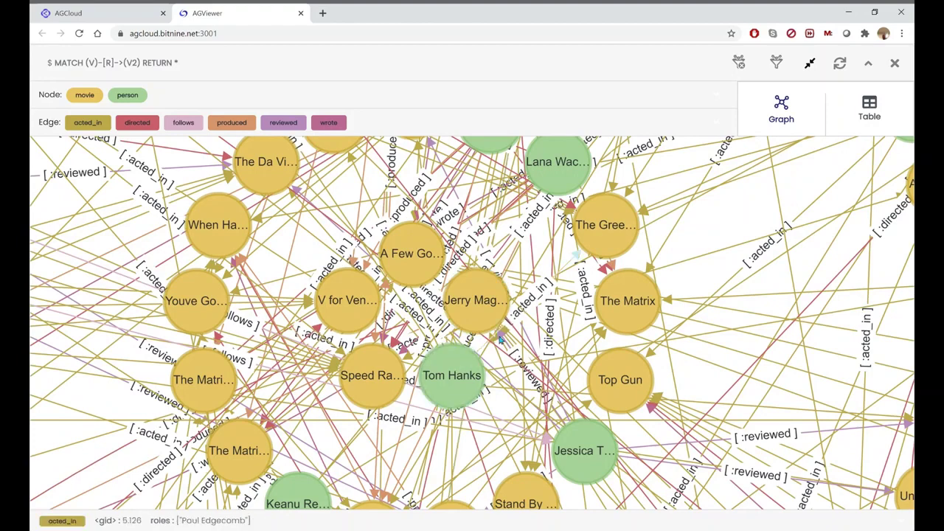
mouse_move(525, 377)
mouse_move(625, 307)
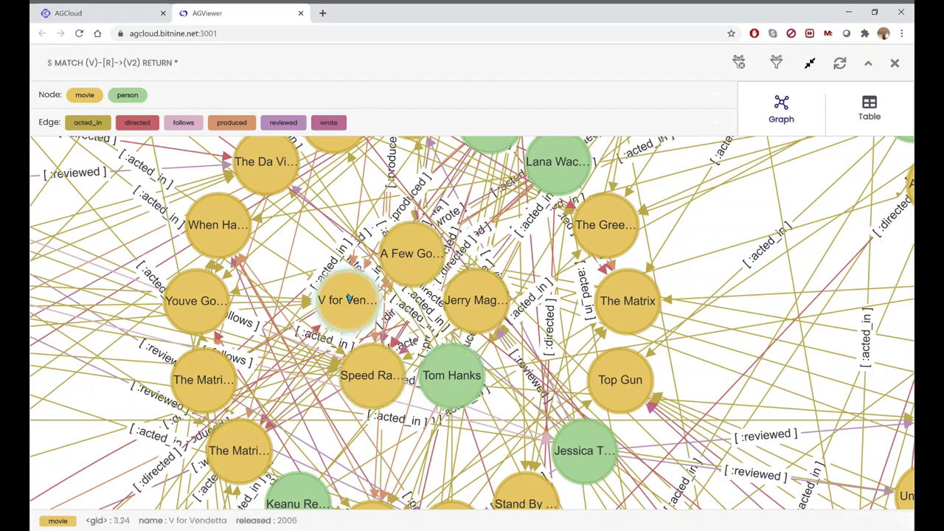
scroll(457, 387, down, 6)
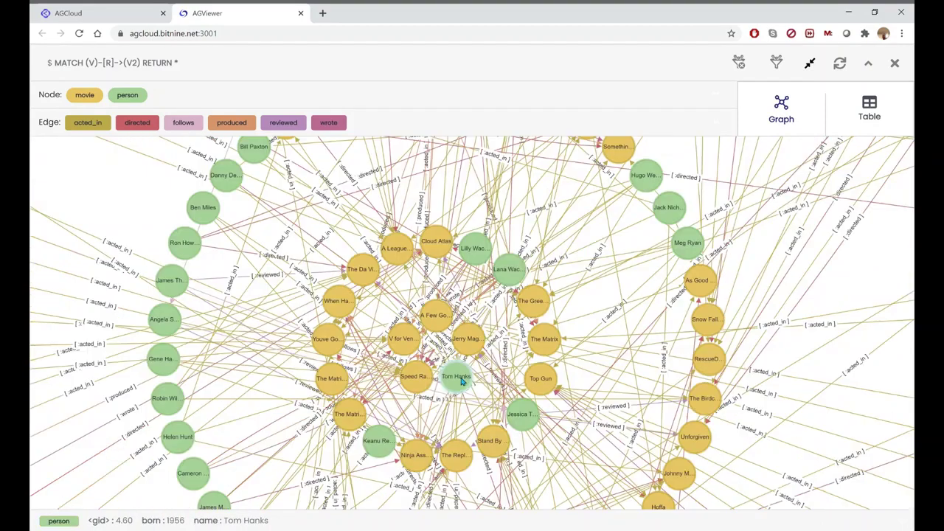
scroll(462, 382, down, 5)
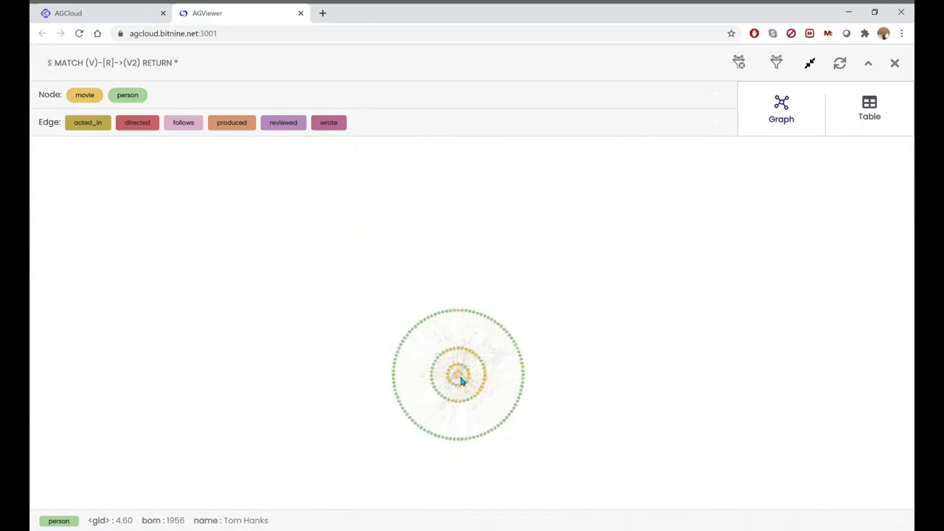
scroll(462, 381, up, 4)
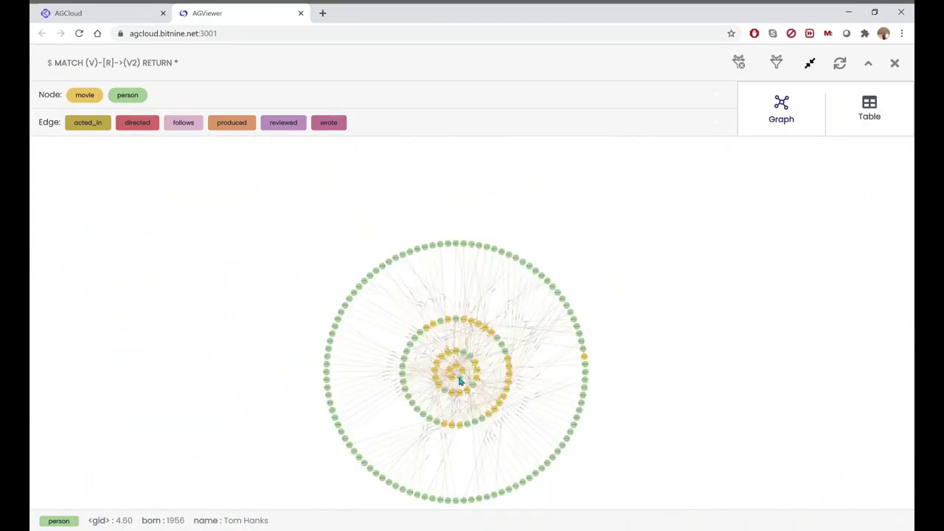
Drag Tom Hanks leftward in several moves until its linked nodes form their own ring cluster.
drag(459, 380, 105, 366)
scroll(160, 375, down, 5)
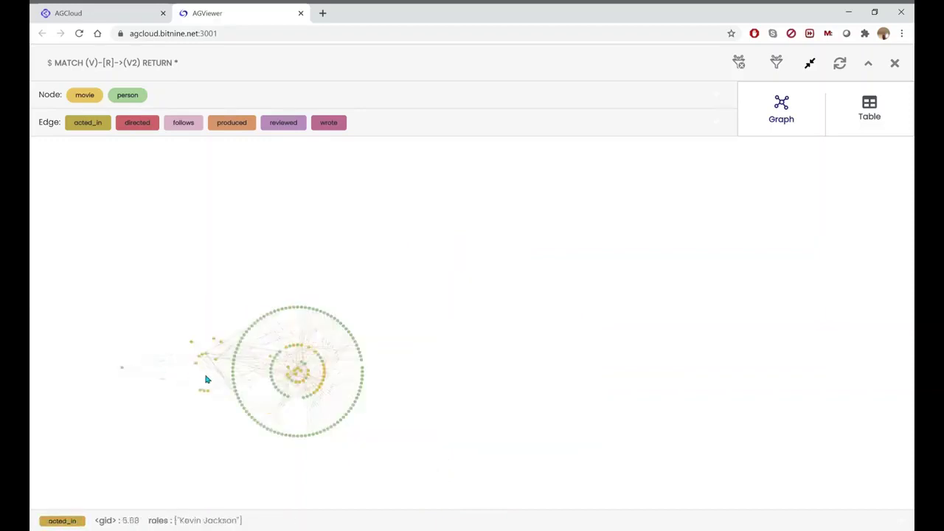
drag(181, 410, 500, 349)
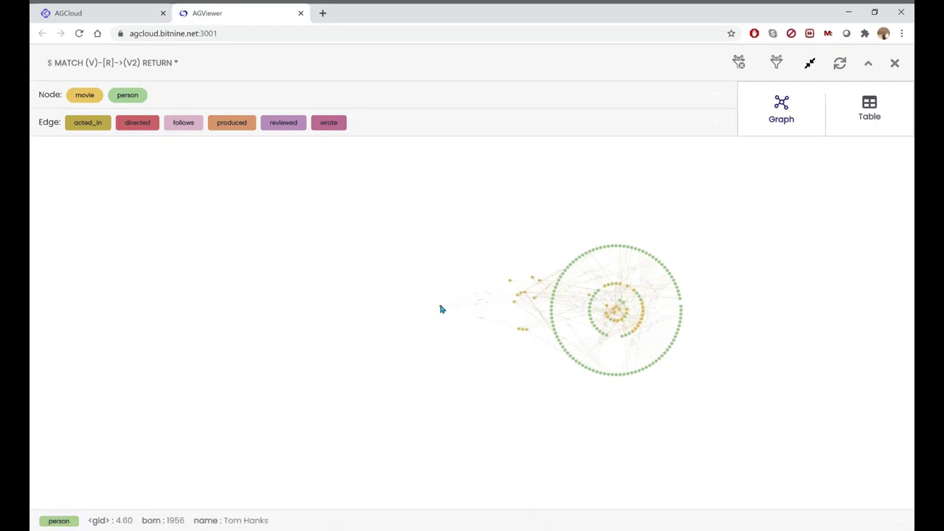
drag(440, 309, 292, 310)
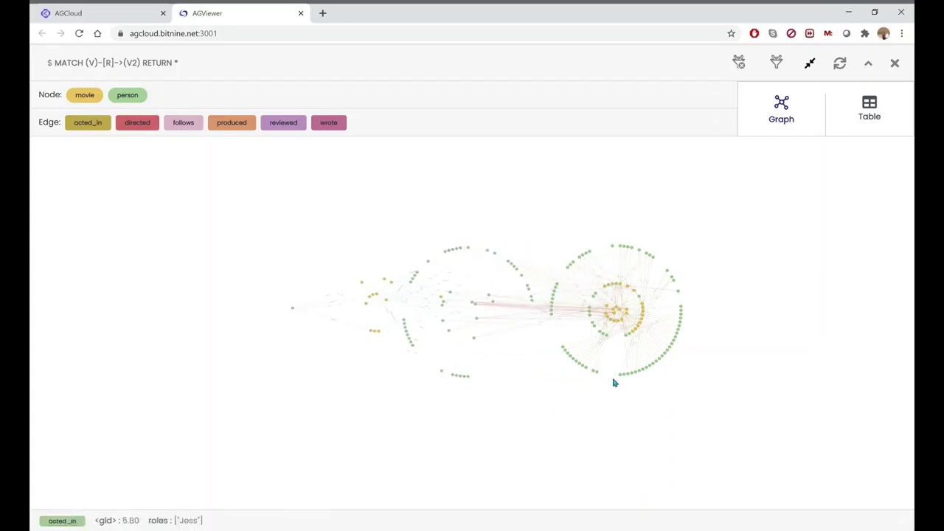
mouse_move(293, 312)
drag(293, 310, 139, 310)
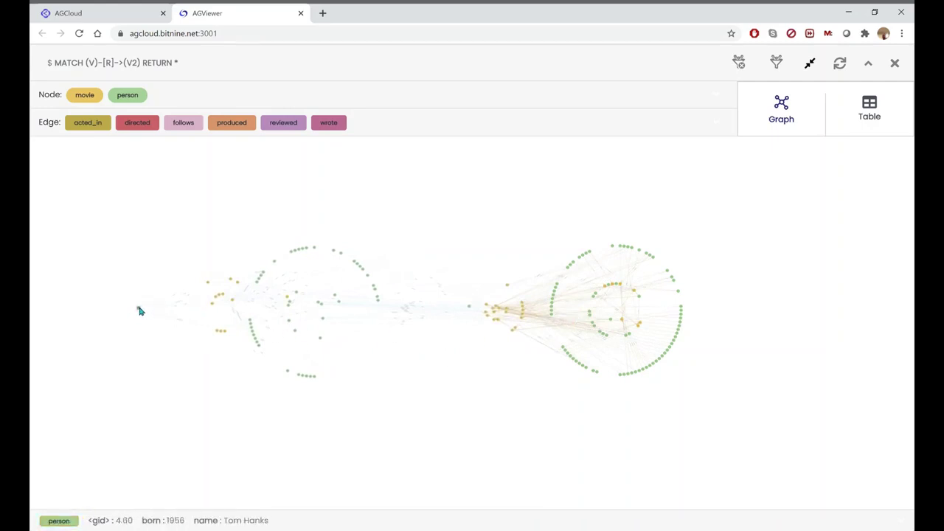
drag(139, 311, 65, 316)
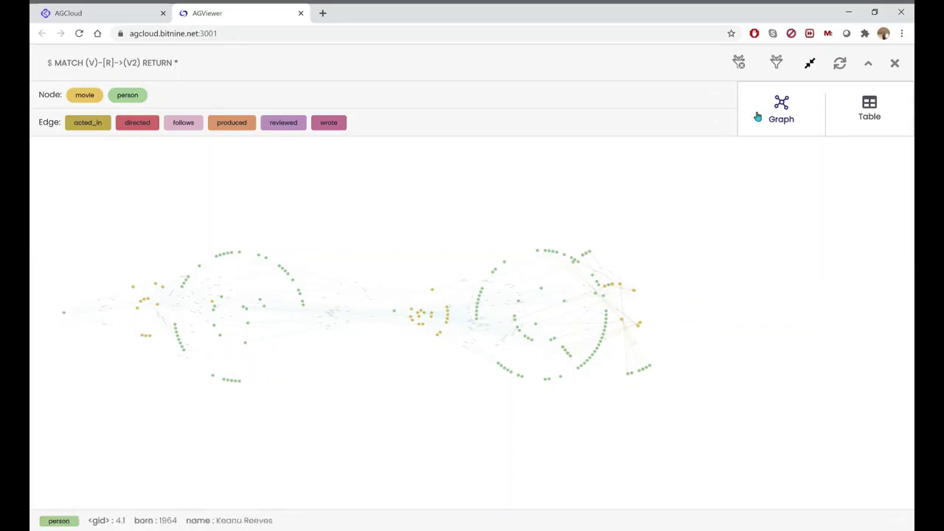
Shrink the full-page result panel back to normal size so the Query Editor reappears.
click(810, 63)
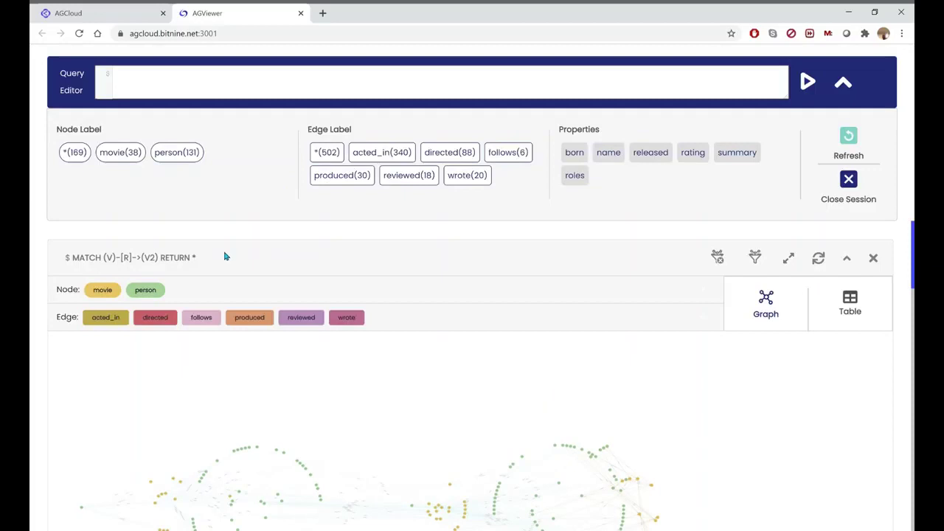
In AGCloud, page the tutorial forward to page 5 of 5, Variable Length Paths.
click(85, 9)
scroll(384, 421, down, 1)
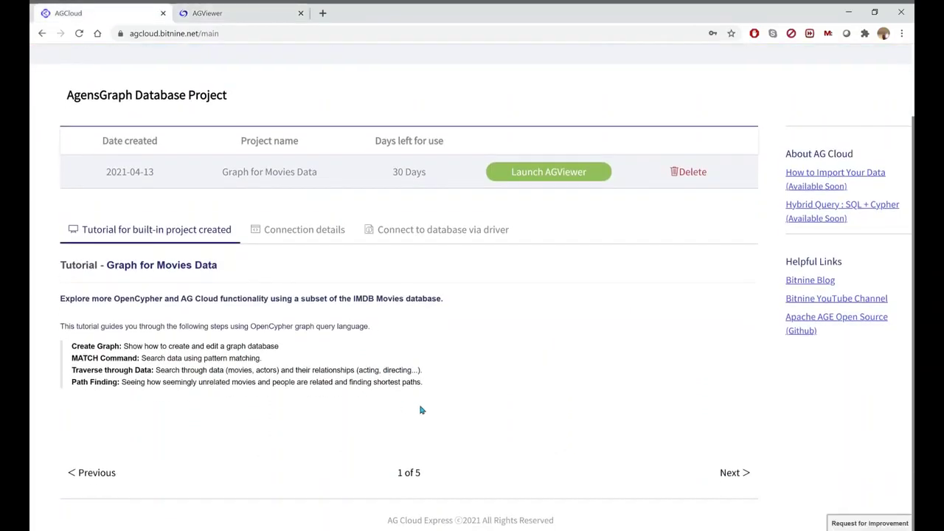
click(728, 473)
click(730, 474)
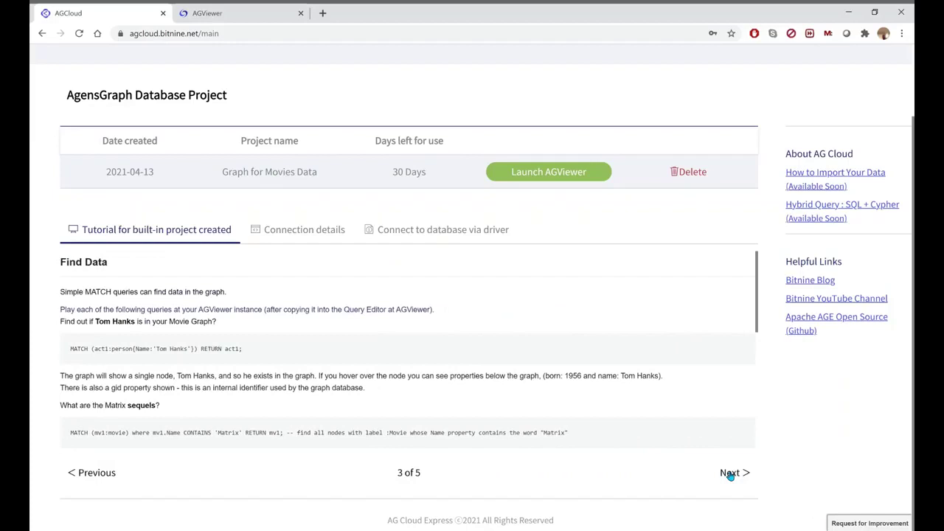
click(730, 474)
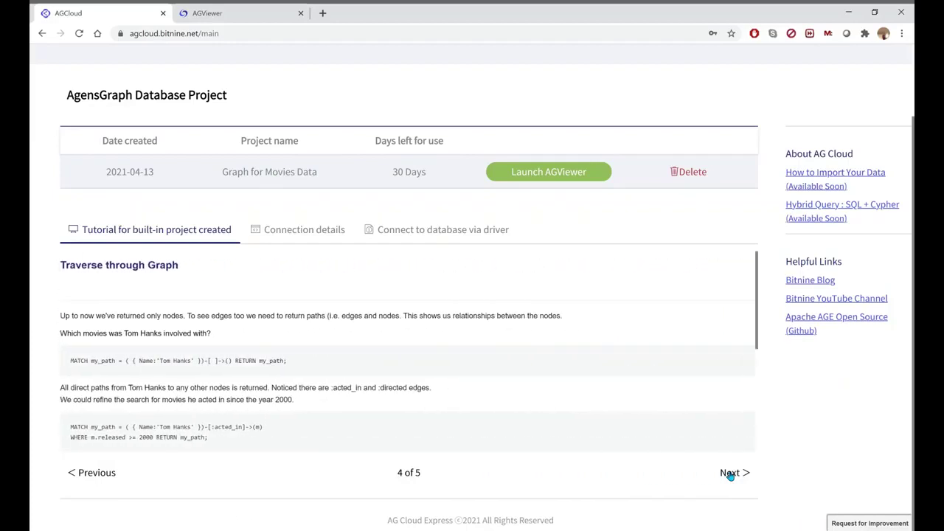
click(730, 473)
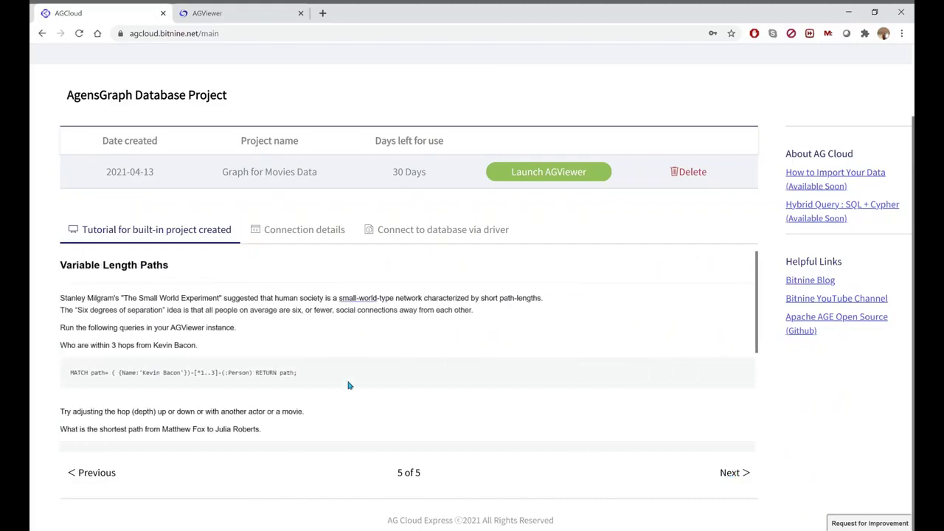
Select the Matthew Fox to Julia Roberts shortestPath query text for copying.
scroll(358, 380, down, 5)
scroll(361, 376, up, 3)
scroll(362, 374, down, 1)
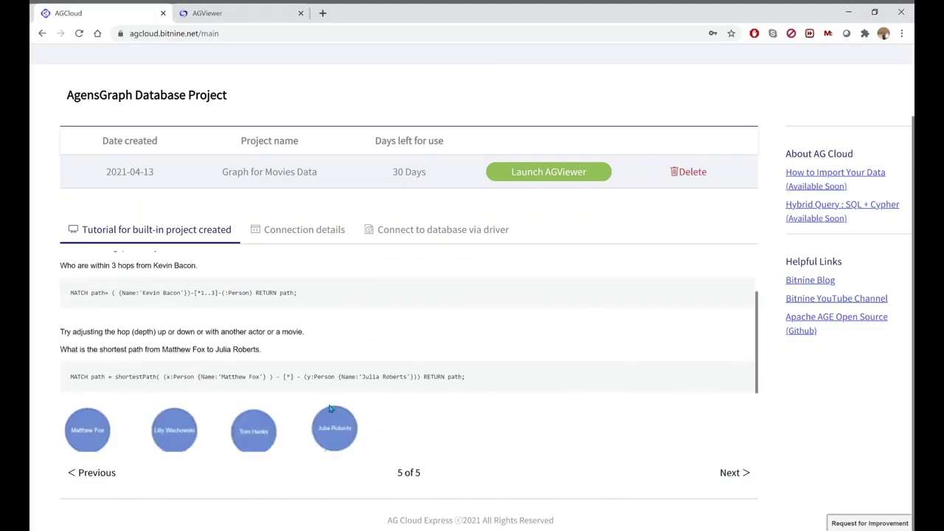
drag(468, 379, 69, 385)
key(ctrl+c)
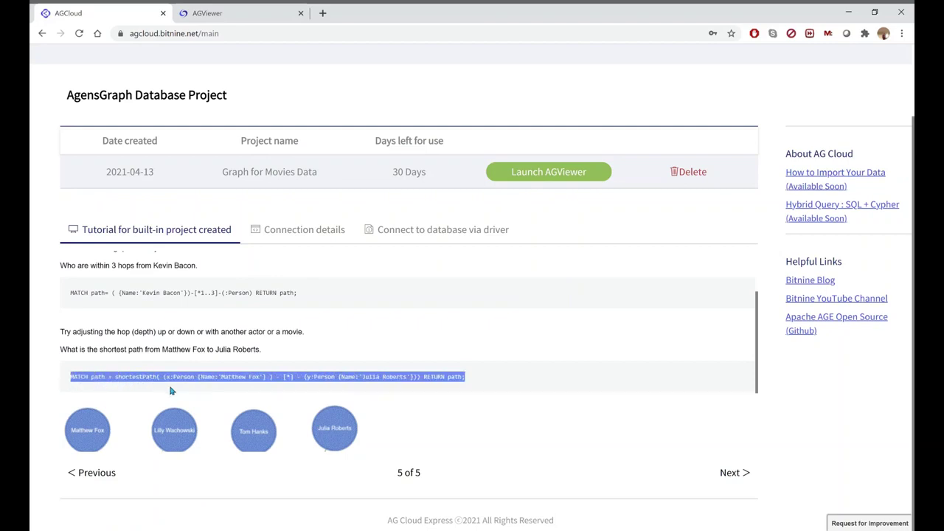
Paste the shortestPath query into AGViewer, swap in Tom Hanks and River Phoenix, and run it.
click(237, 13)
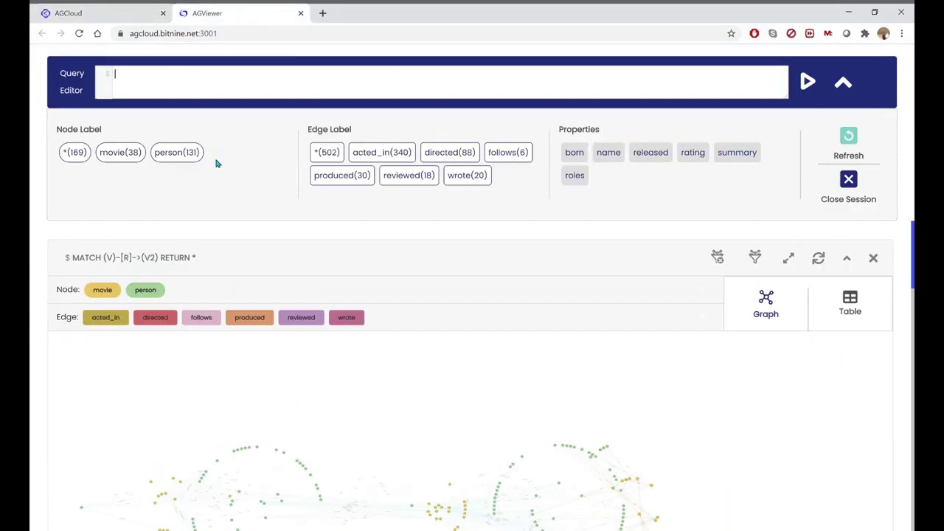
key(ctrl+v)
click(386, 82)
key(BackSpace)
key(BackSpace)
key(BackSpace)
key(BackSpace)
key(BackSpace)
key(BackSpace)
key(BackSpace)
key(BackSpace)
key(BackSpace)
key(BackSpace)
key(BackSpace)
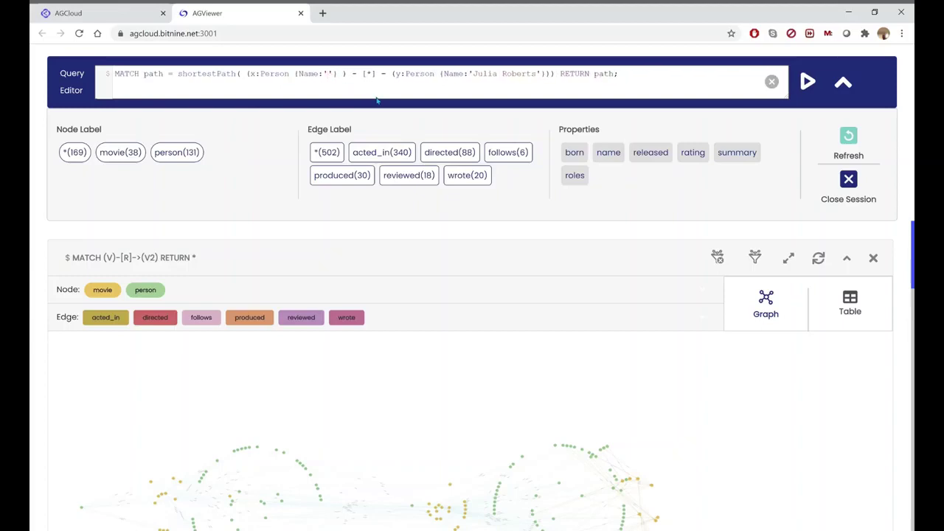
text(Tom H)
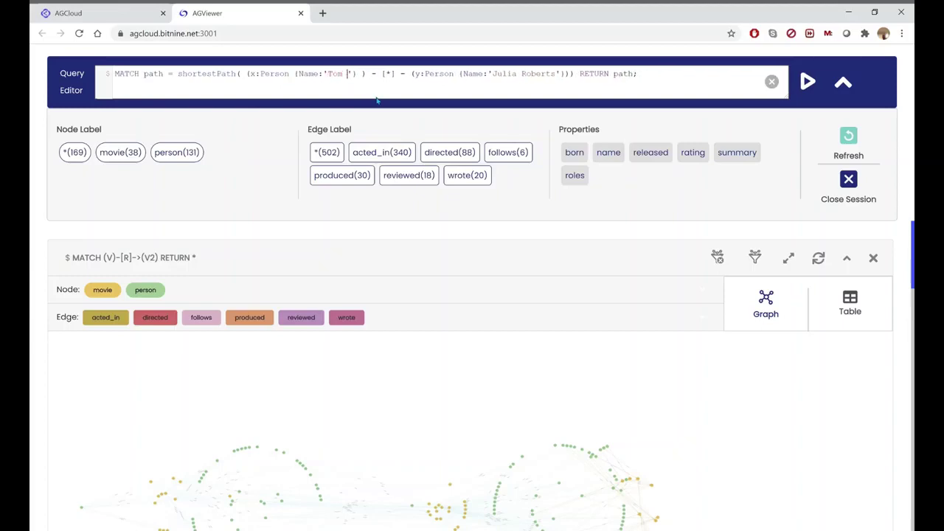
text(anks)
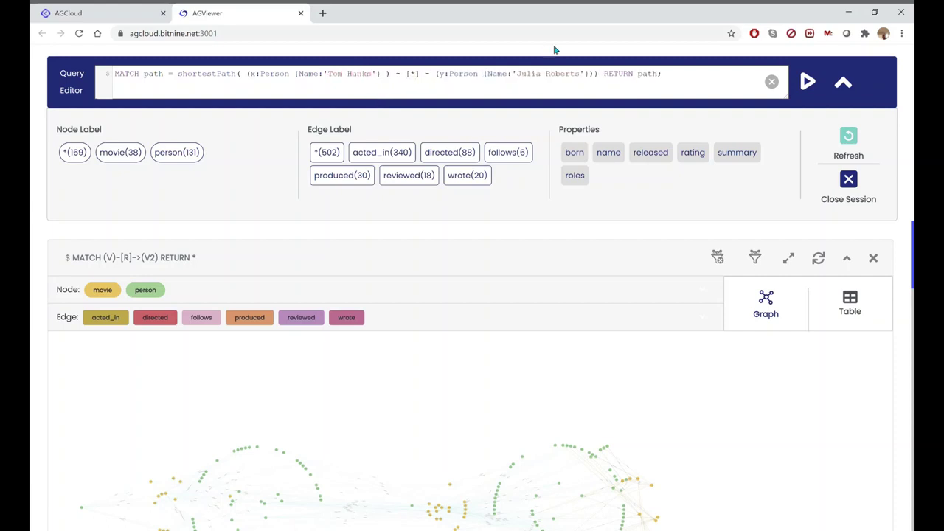
drag(581, 76, 524, 78)
text(River Phoenix)
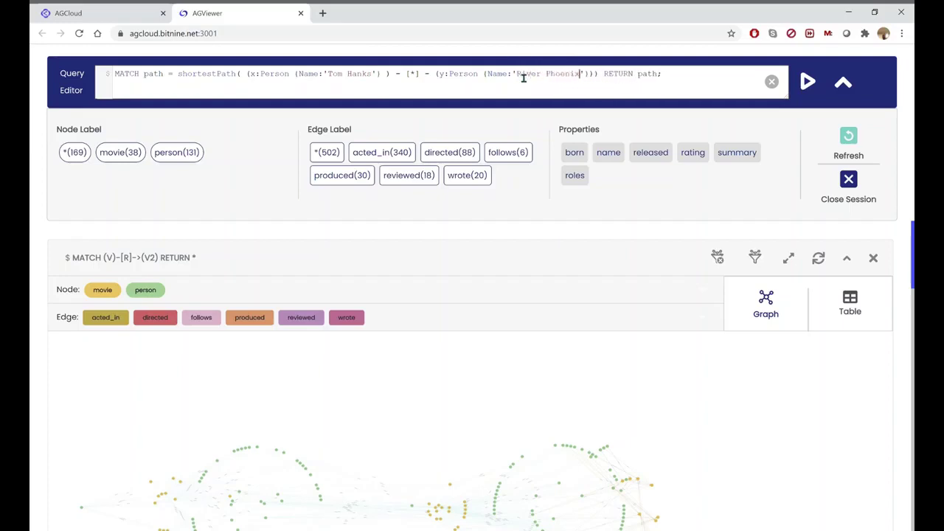
click(809, 85)
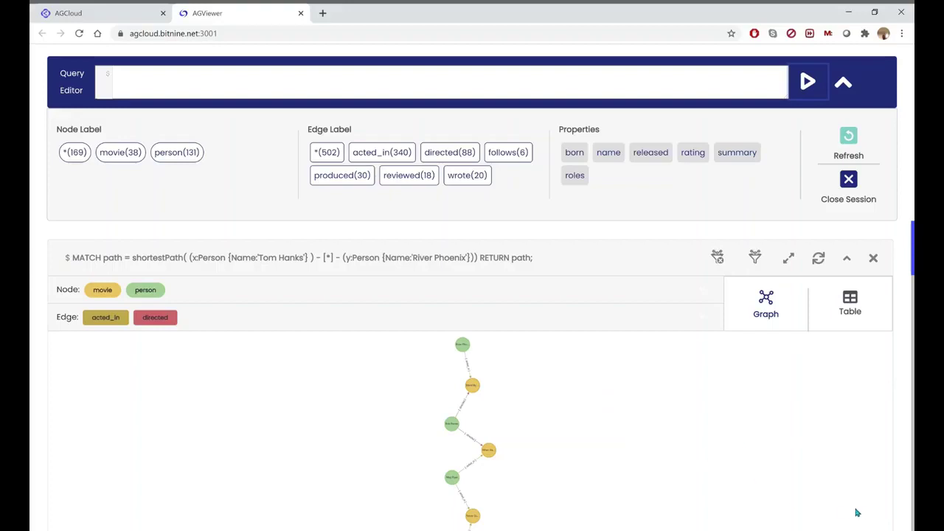
Expand the path result to full page and switch it to the Dagre layout.
click(788, 257)
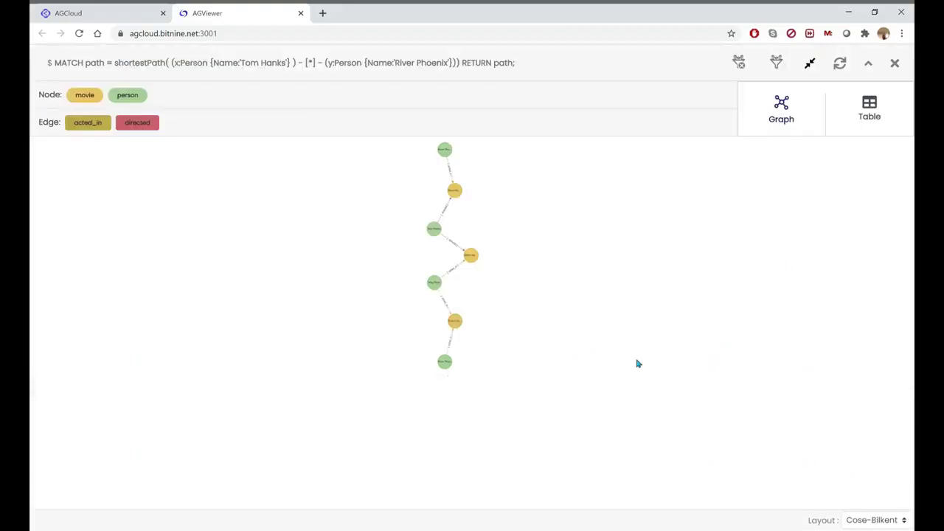
click(878, 518)
click(875, 426)
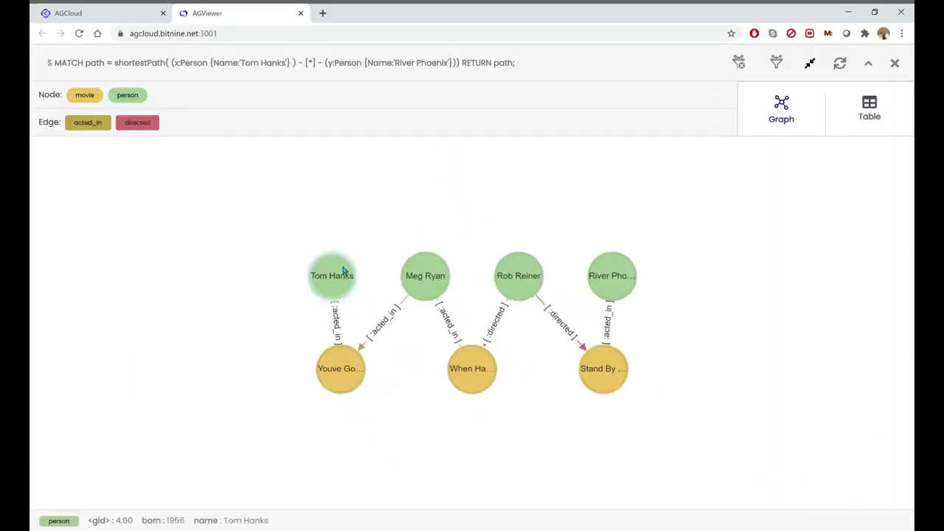
Drag Tom Hanks, Meg Ryan, Rob Reiner and River Phoenix into a zigzag above the movies.
drag(345, 270, 204, 257)
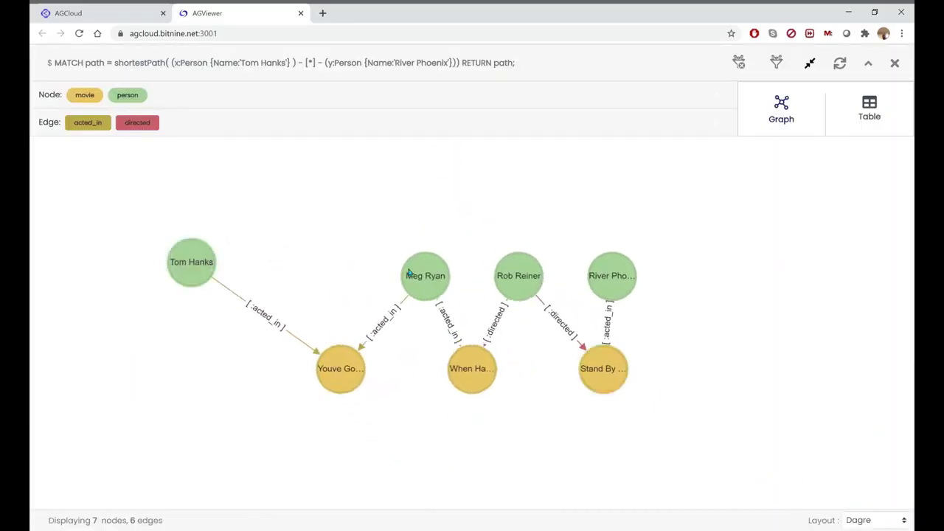
drag(422, 274, 422, 211)
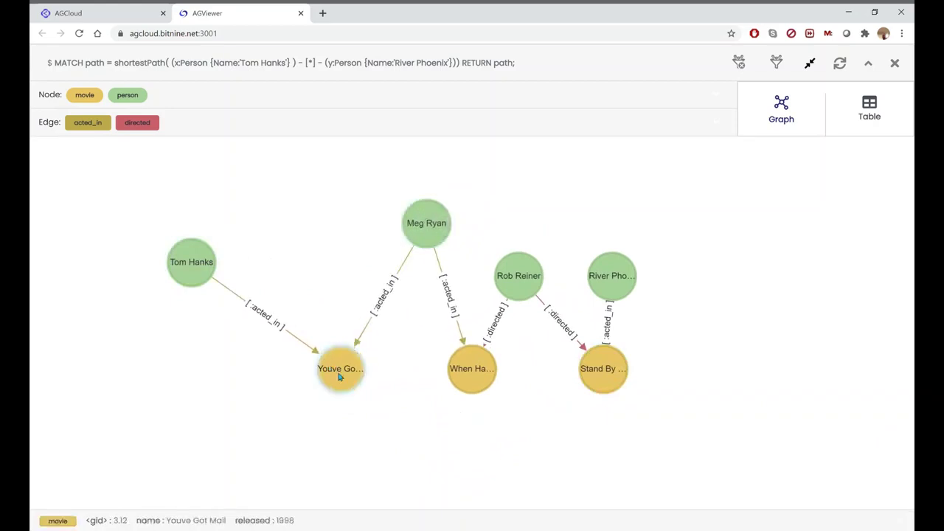
drag(519, 283, 561, 204)
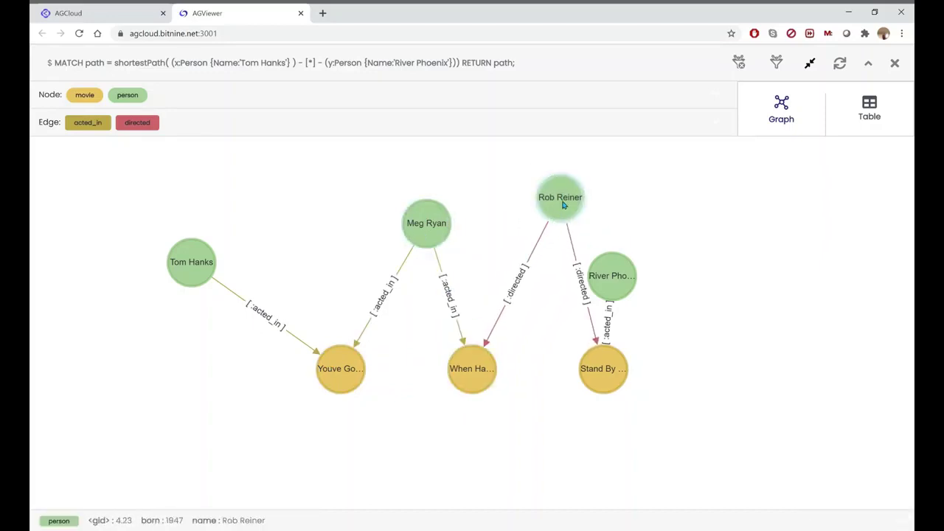
drag(610, 270, 700, 209)
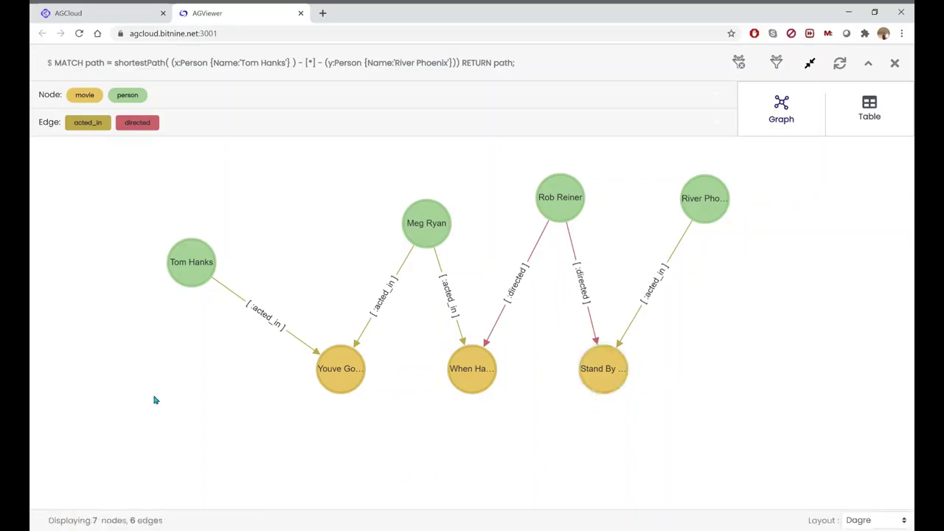
Caption the acted_in edges with <roles>, showing names like Joe Fox and Chris Chambers.
click(90, 130)
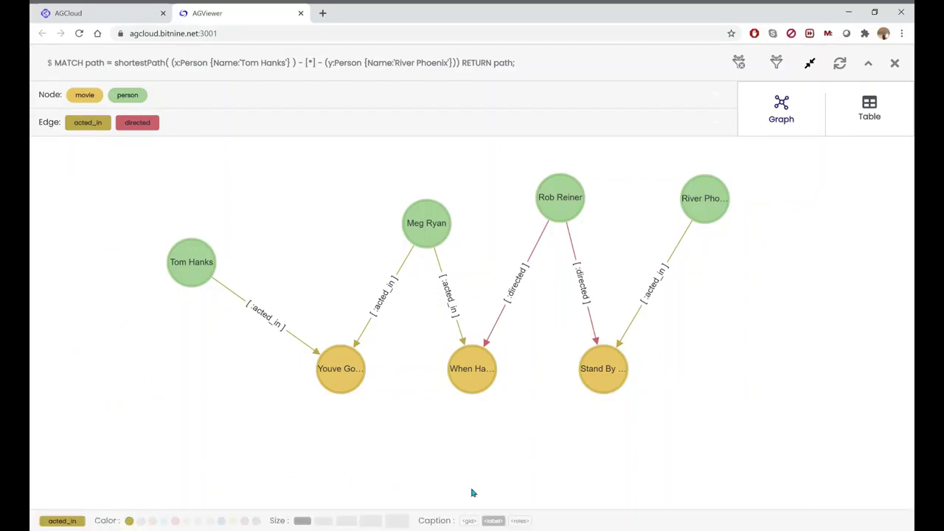
click(520, 522)
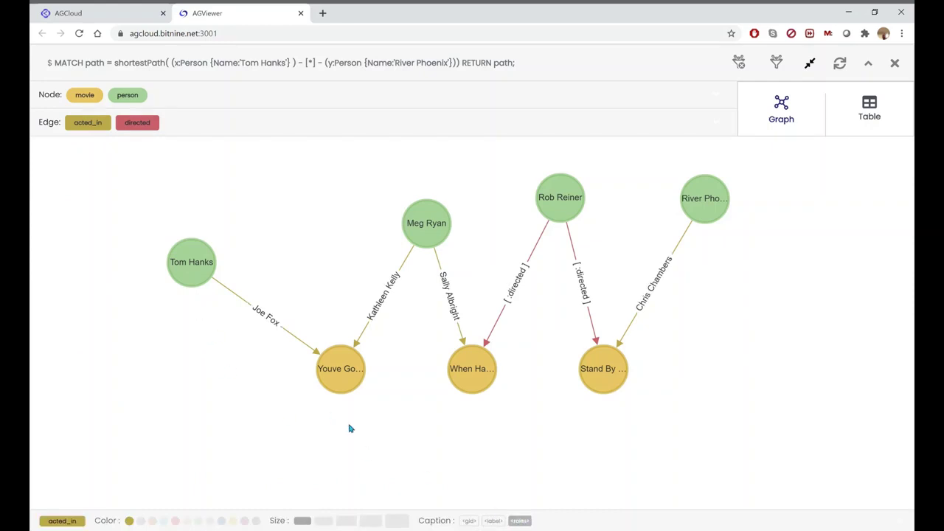
click(303, 273)
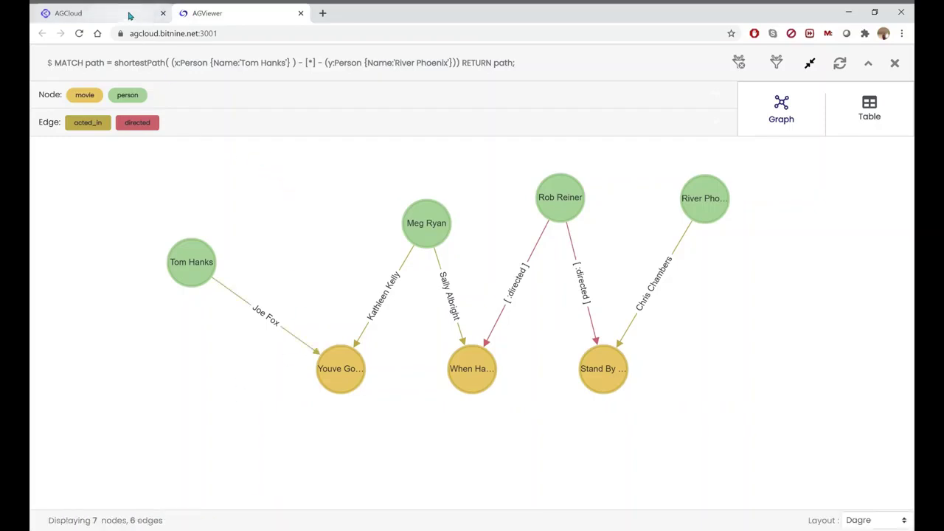
Delete the Graph for Movies Data project in AGCloud and confirm the warning.
click(130, 15)
scroll(475, 279, down, 1)
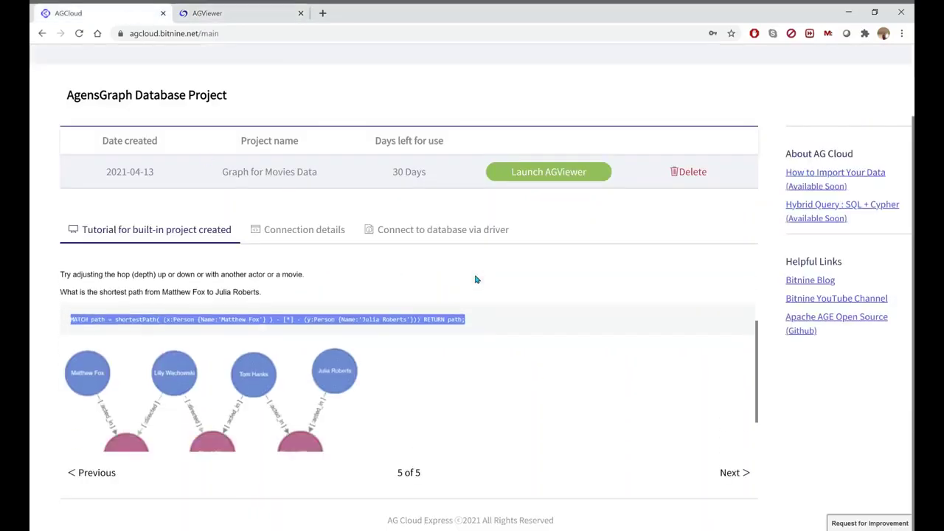
scroll(475, 280, up, 2)
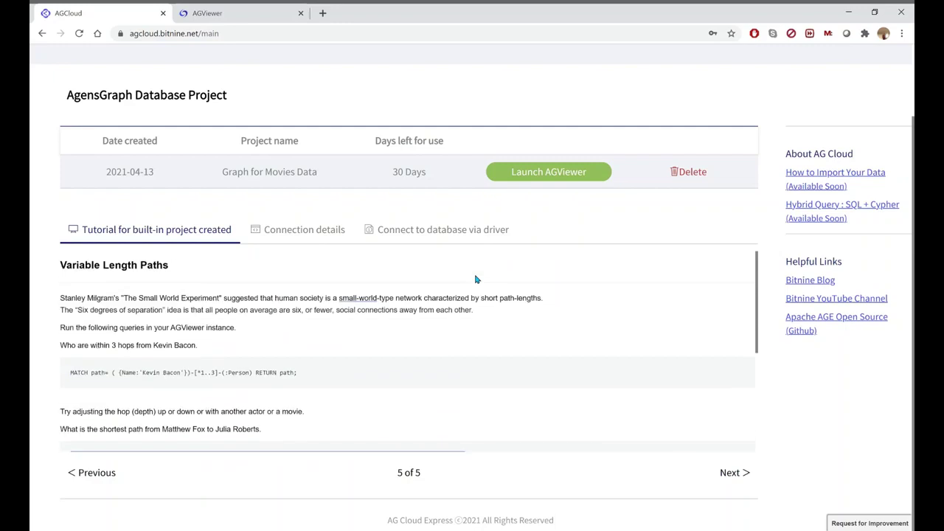
click(689, 177)
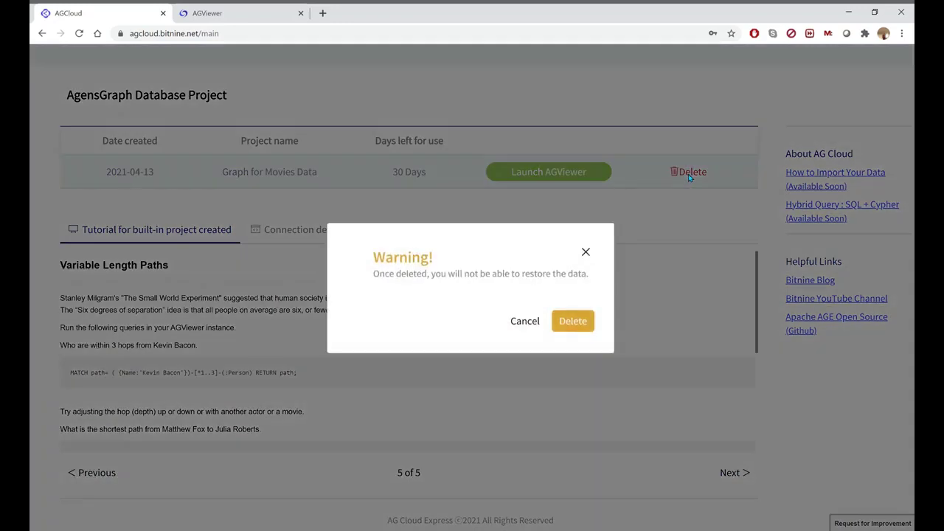
click(577, 323)
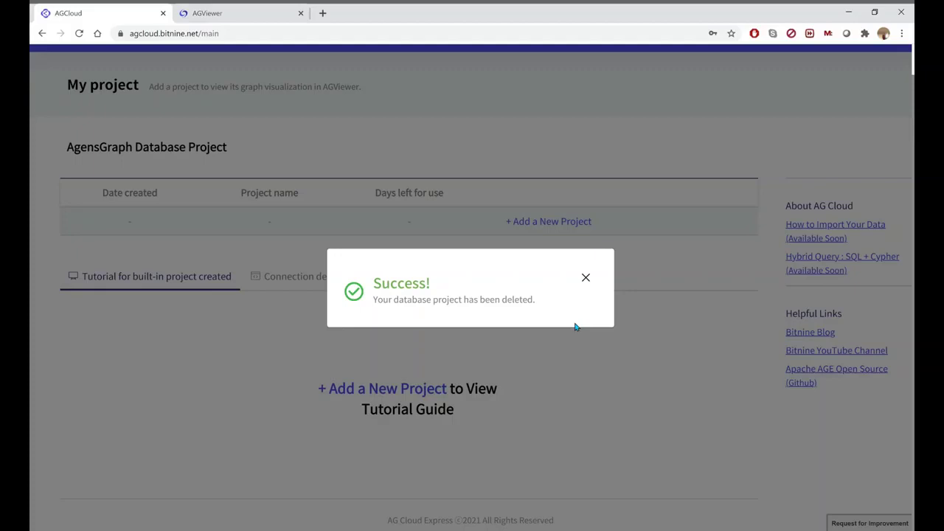
Create a new project from the built-in Understanding Graph & Cypher dataset.
click(586, 279)
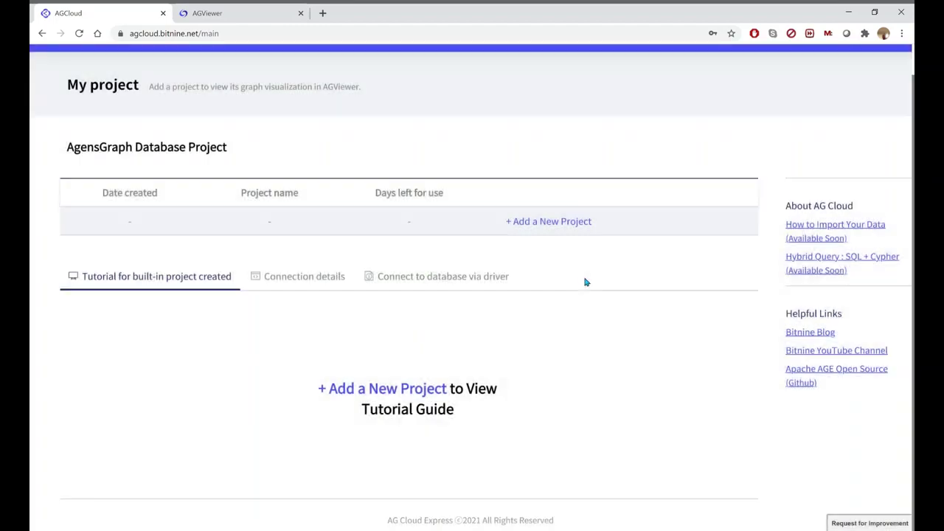
click(406, 389)
click(334, 212)
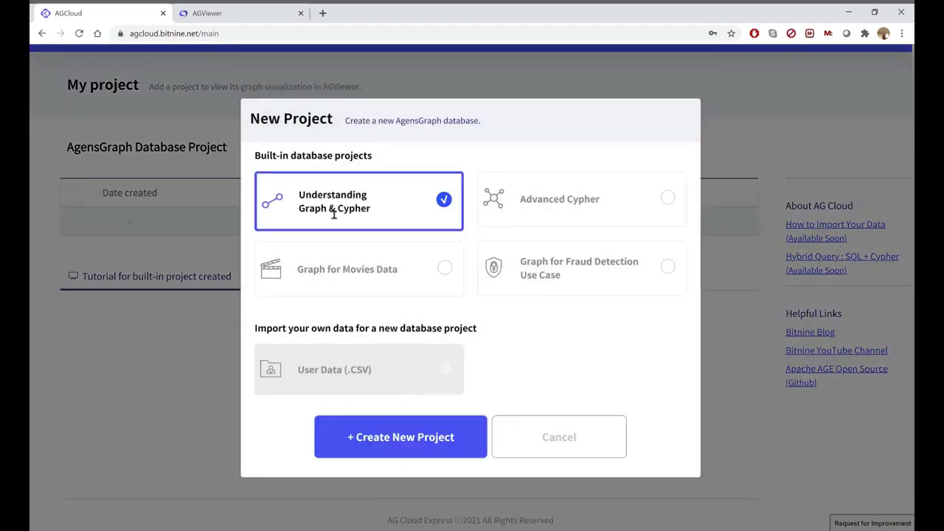
click(402, 431)
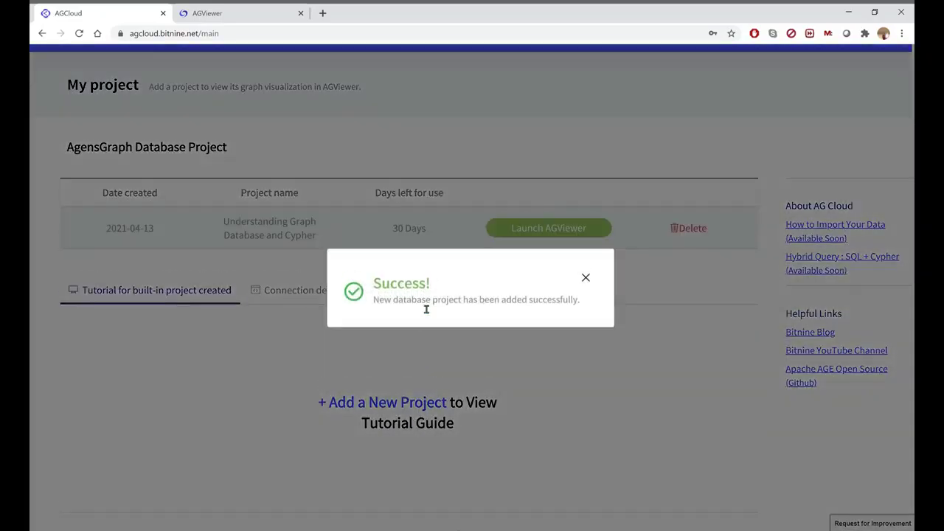
Launch the new project in AGViewer, refresh its empty label lists, and return to AGCloud.
click(587, 279)
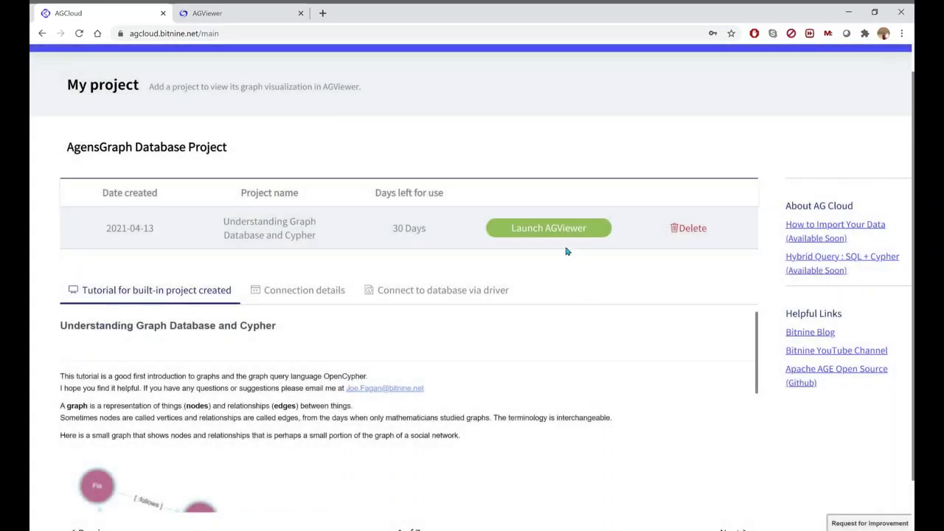
click(554, 228)
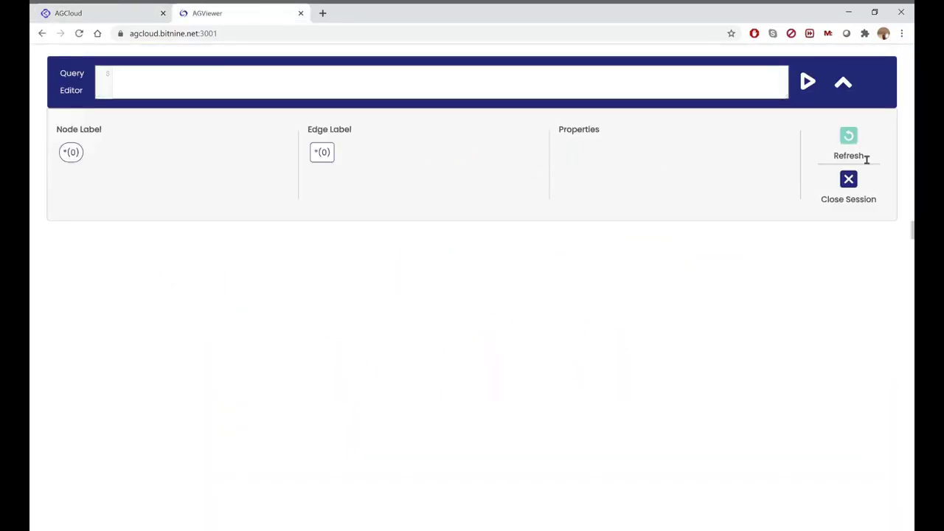
click(850, 138)
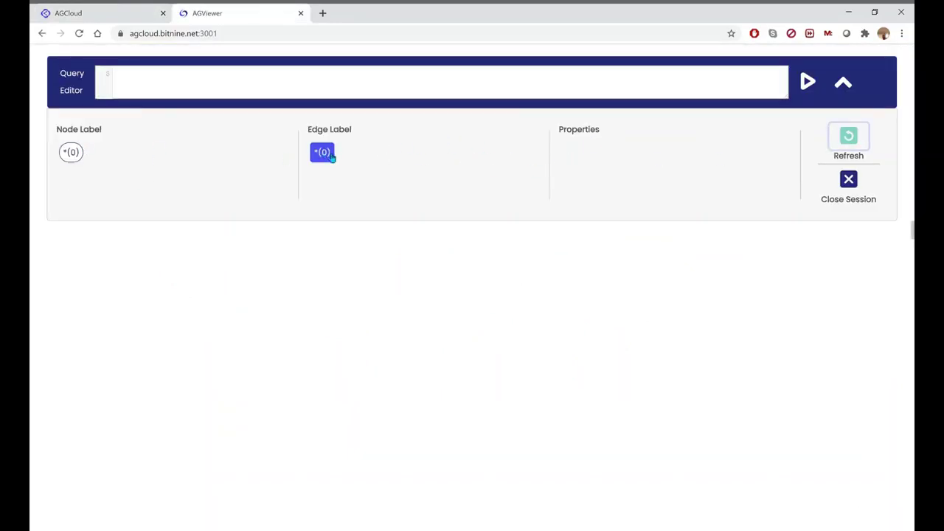
click(91, 15)
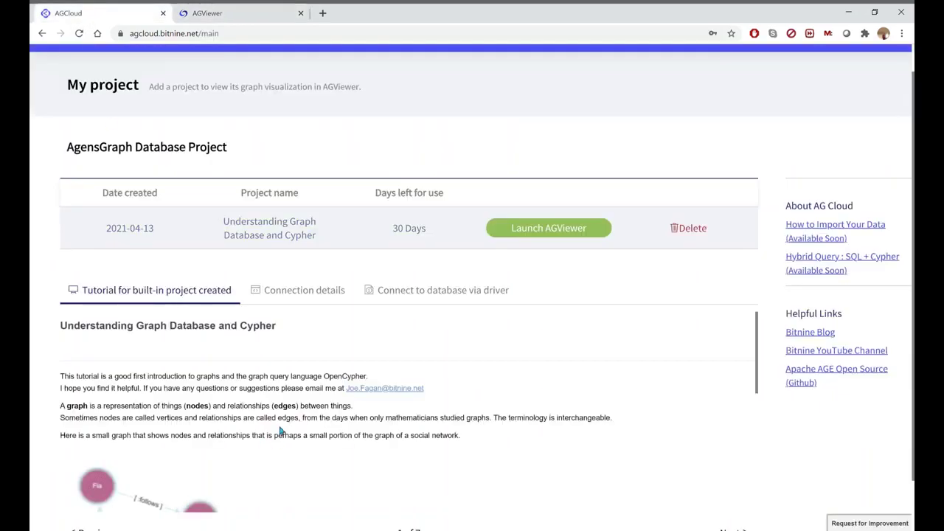
Scroll through the first tutorial page introducing graphs, nodes and edges.
scroll(279, 431, down, 1)
scroll(279, 431, down, 1)
scroll(279, 431, up, 1)
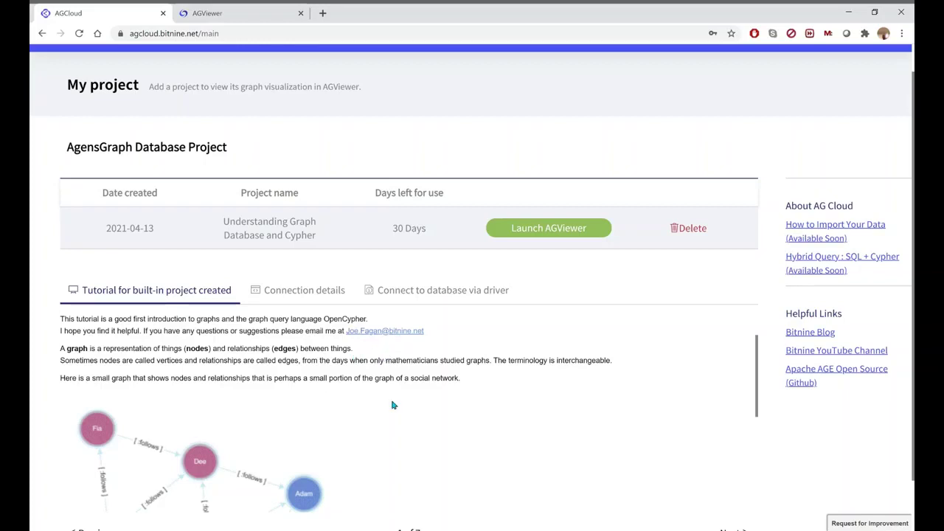
scroll(393, 405, up, 1)
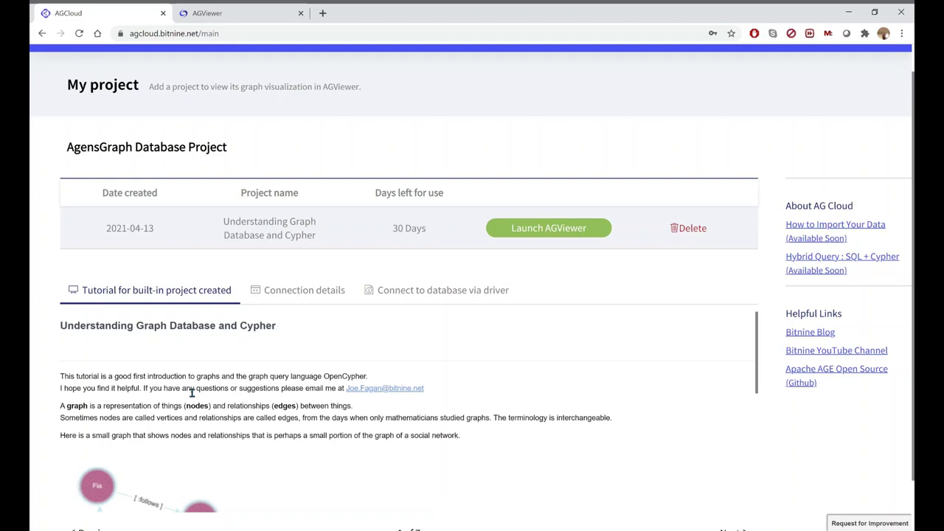
scroll(104, 402, down, 1)
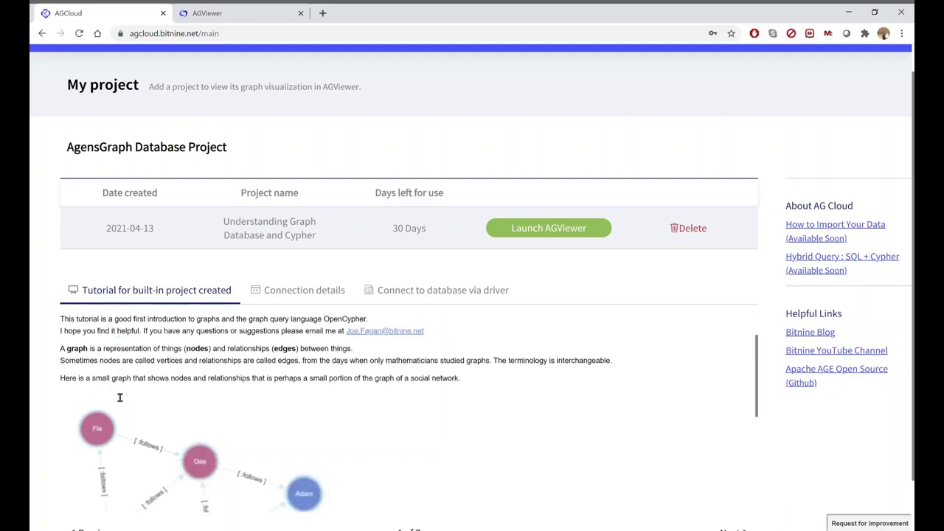
scroll(120, 397, down, 1)
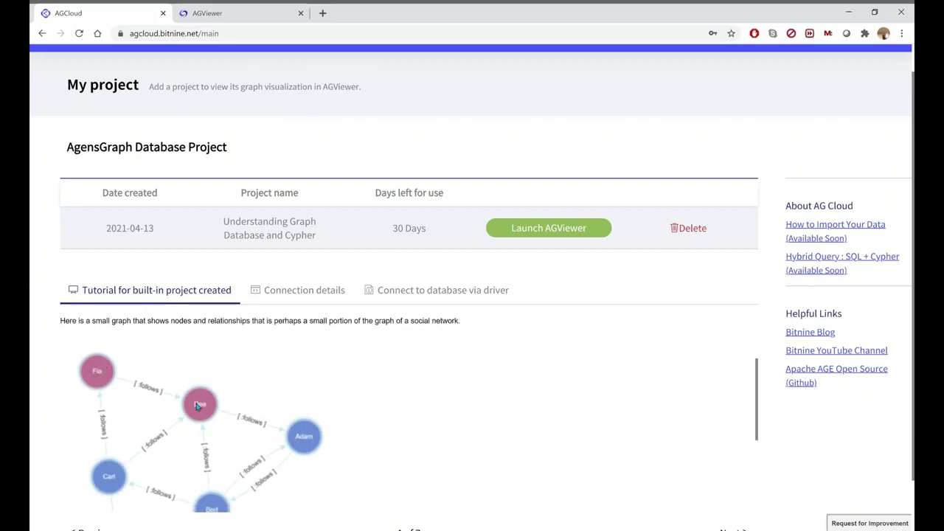
scroll(358, 405, down, 3)
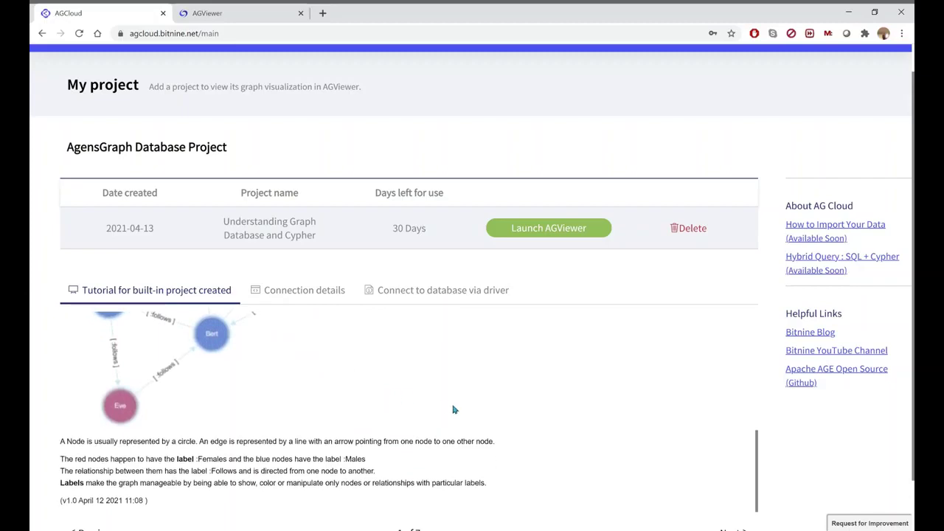
scroll(381, 399, down, 1)
click(732, 478)
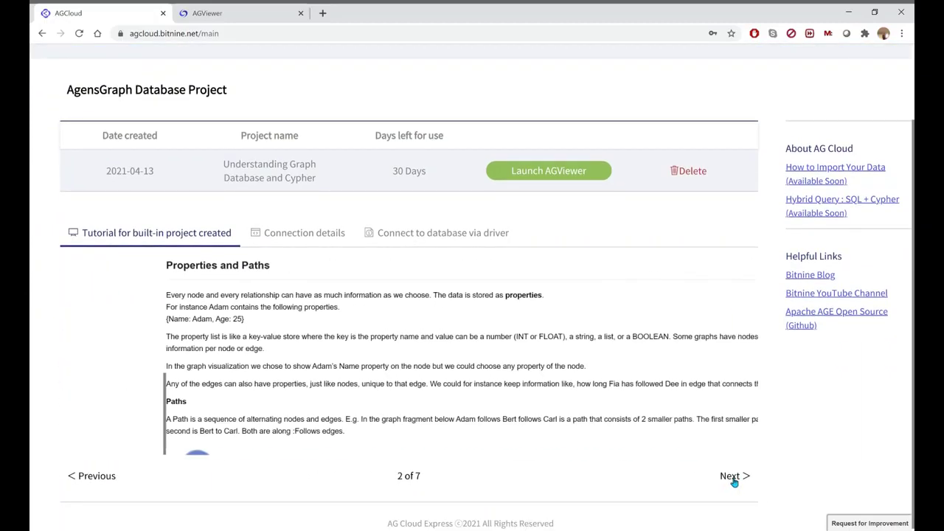
scroll(295, 382, down, 1)
scroll(295, 382, up, 1)
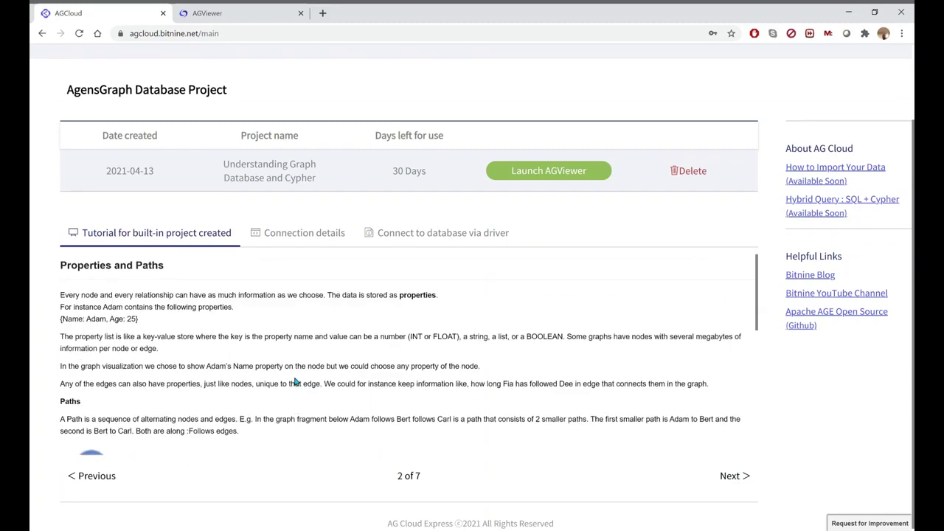
scroll(295, 382, down, 2)
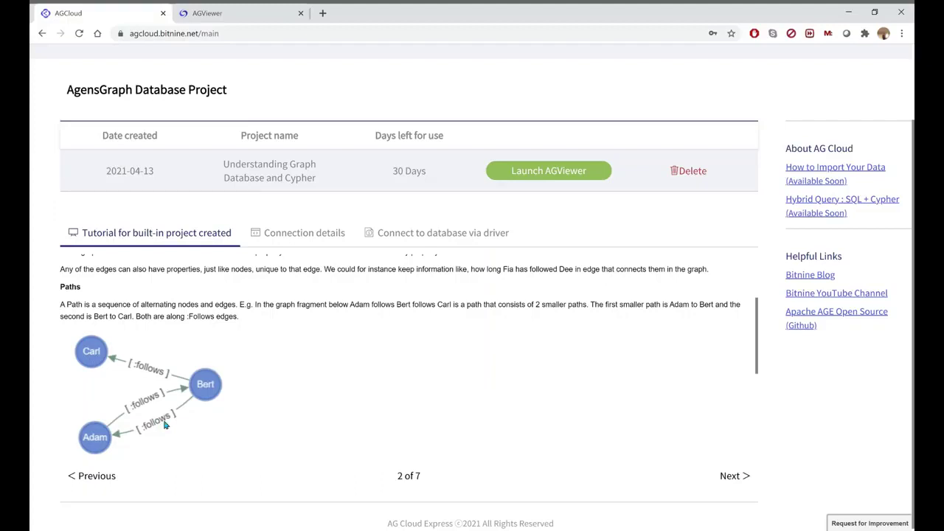
scroll(295, 388, down, 1)
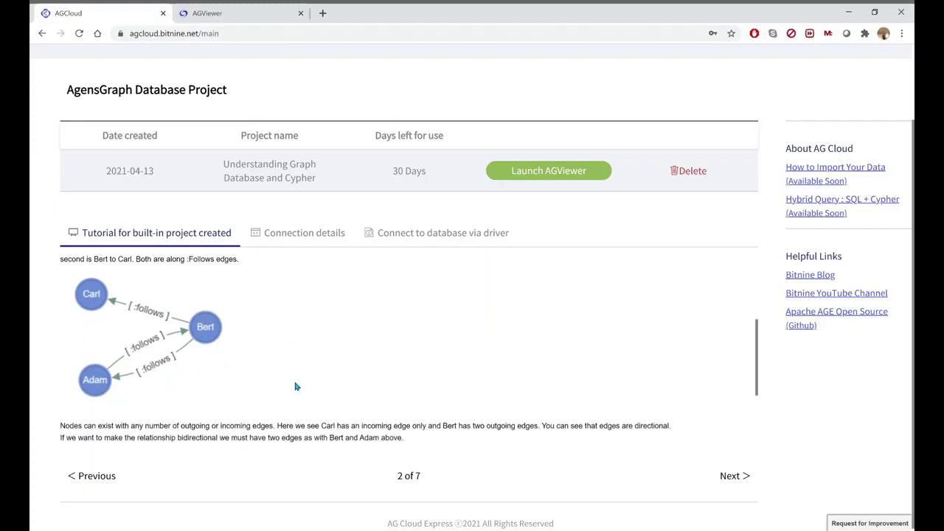
scroll(251, 372, down, 2)
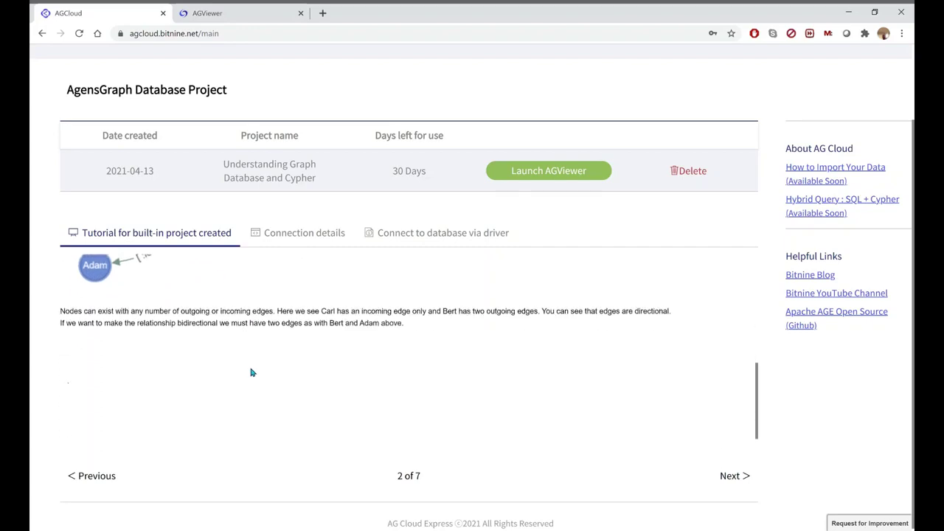
Advance the tutorial to page 3 of 7 and scroll to the Cypher pattern examples.
click(741, 476)
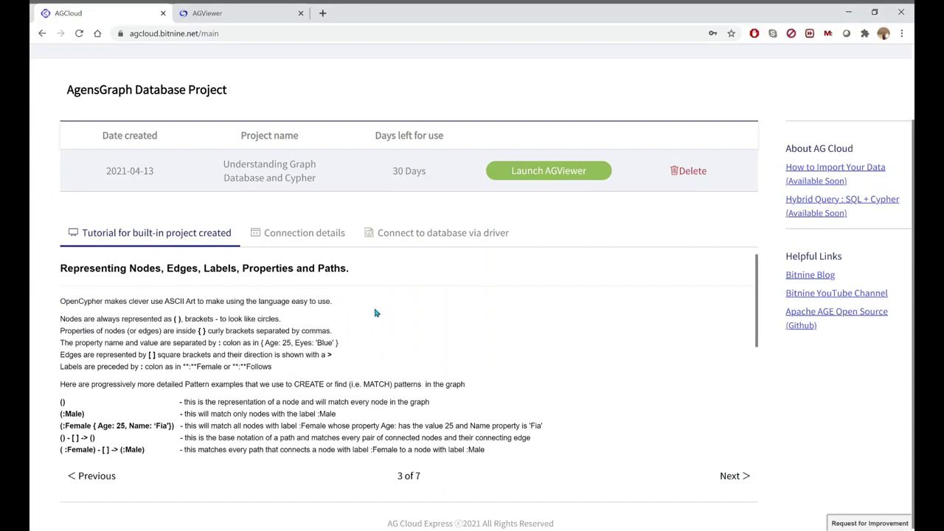
scroll(375, 313, down, 1)
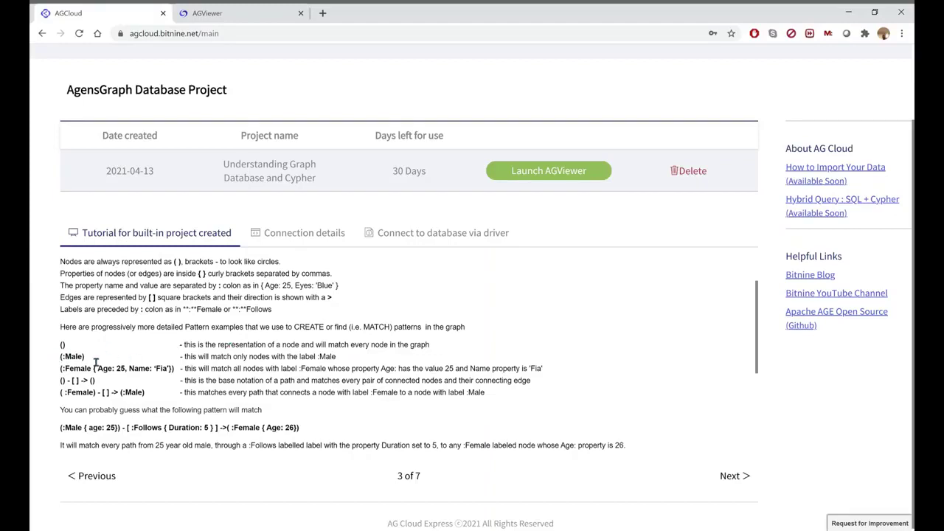
drag(61, 345, 68, 352)
click(78, 354)
scroll(211, 436, down, 1)
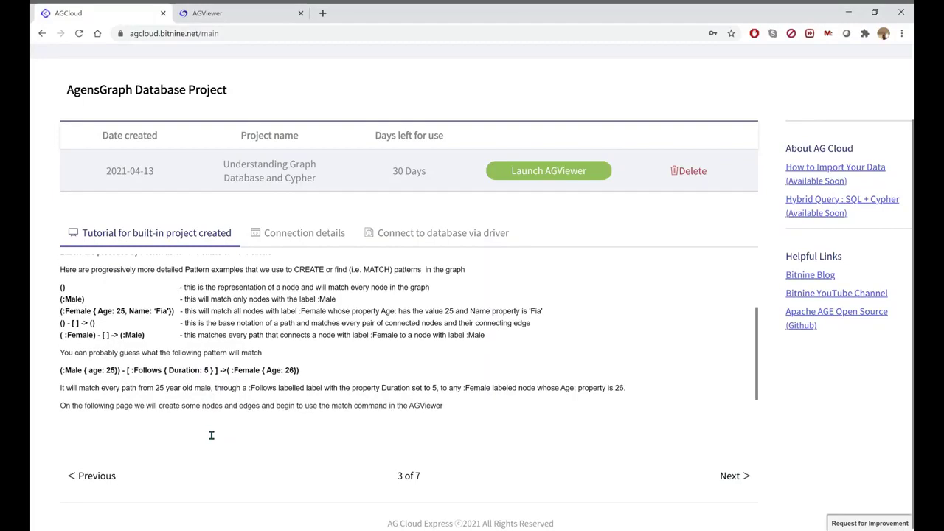
scroll(620, 461, down, 2)
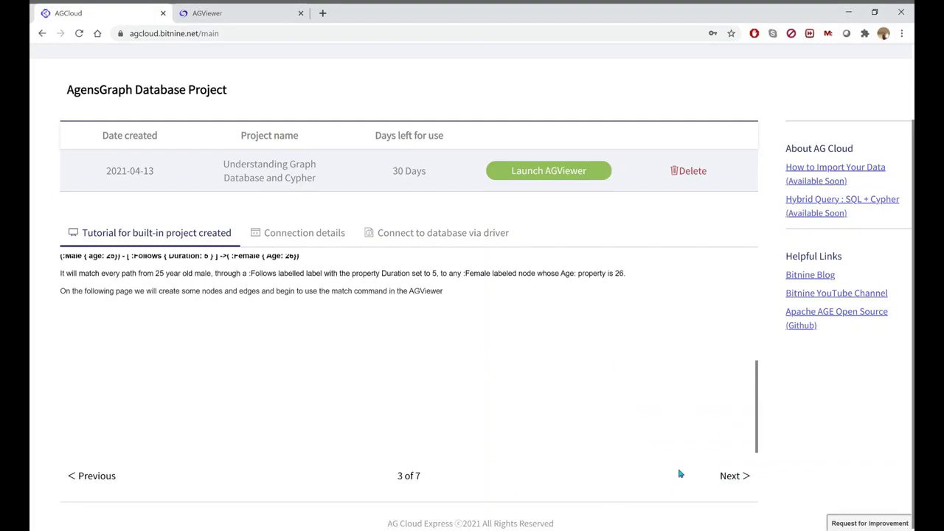
Advance the tutorial to page 4, Creating our first Graph, and make a first try at selecting its CREATE code.
click(738, 478)
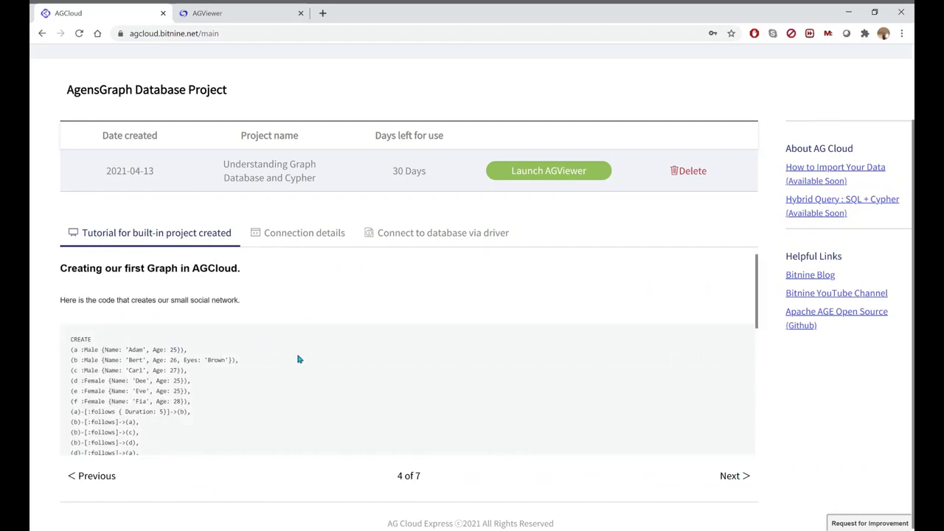
scroll(299, 360, down, 1)
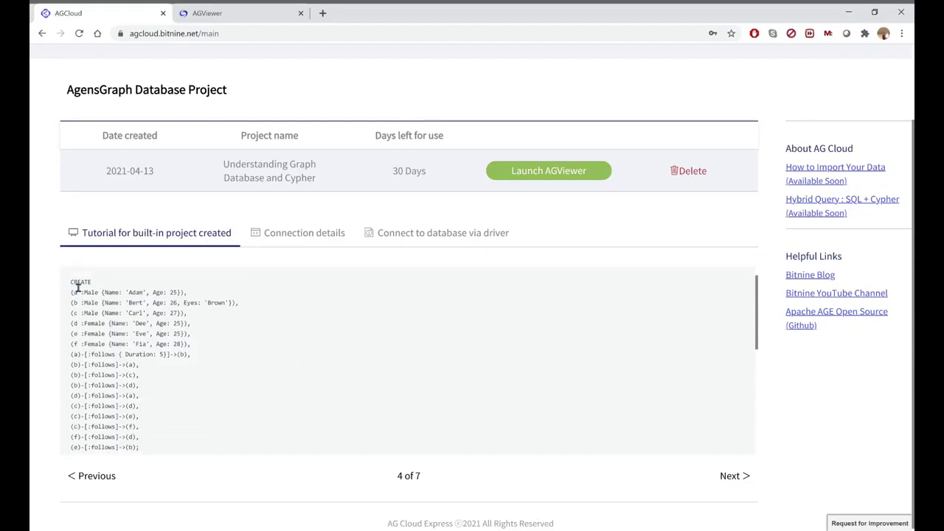
drag(77, 287, 155, 375)
scroll(244, 325, up, 2)
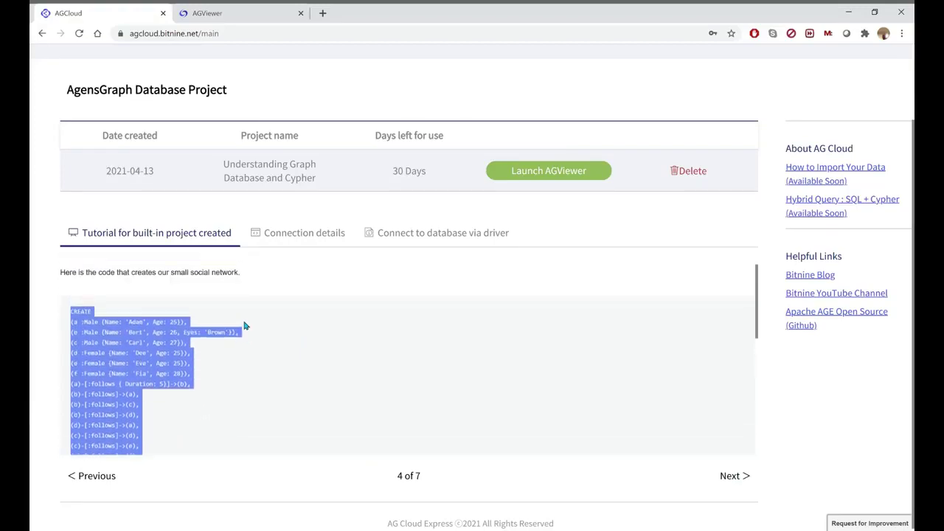
scroll(244, 324, down, 1)
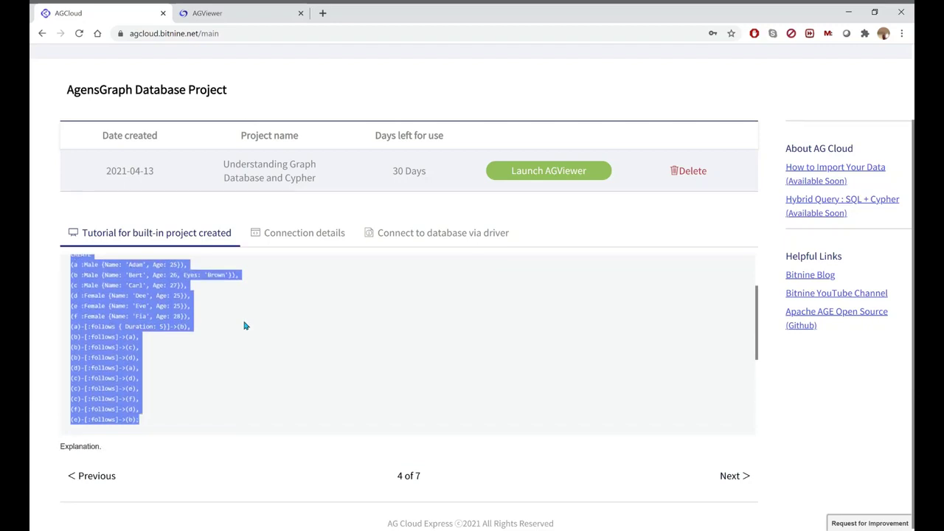
scroll(246, 326, up, 2)
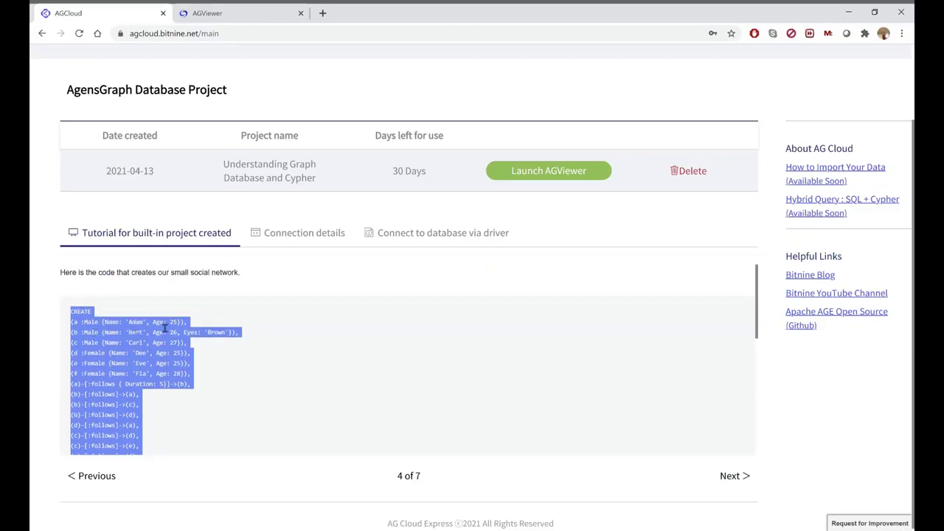
click(237, 318)
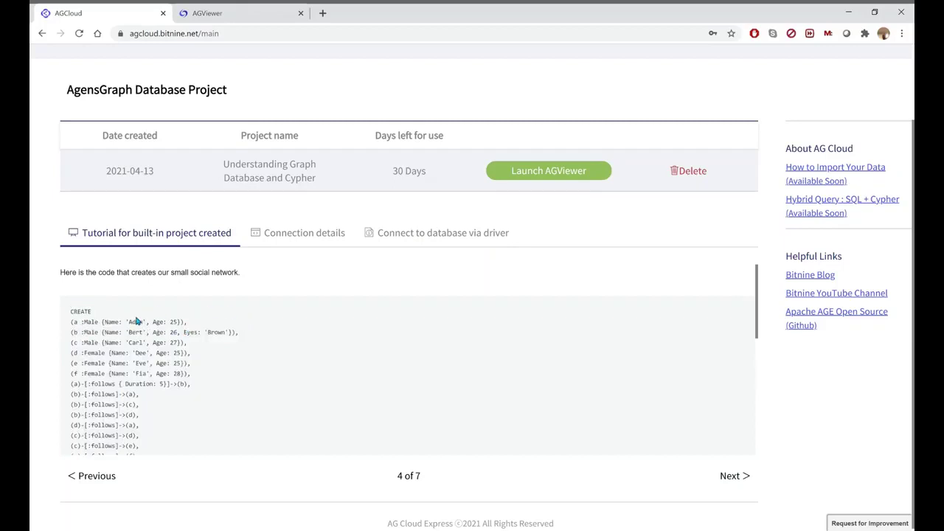
Select the whole CREATE block for the six-person :follows network.
scroll(317, 373, down, 1)
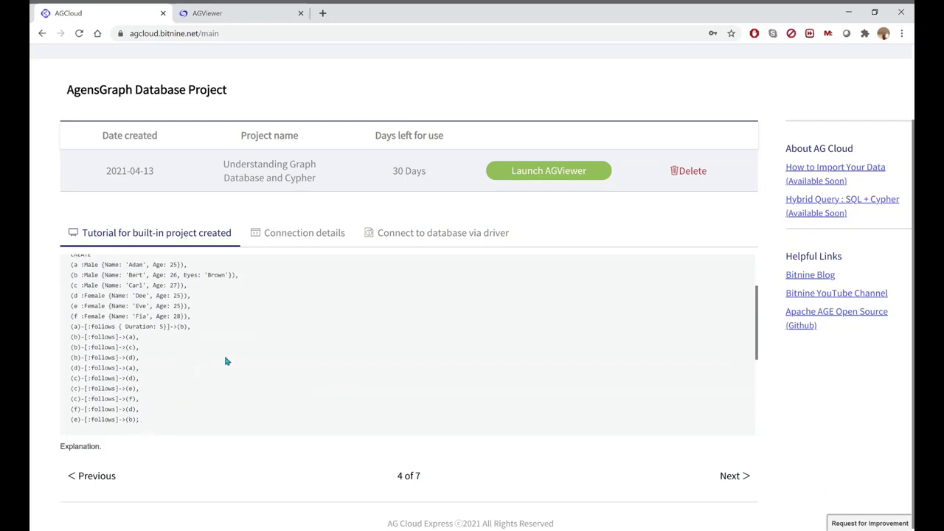
scroll(226, 362, up, 1)
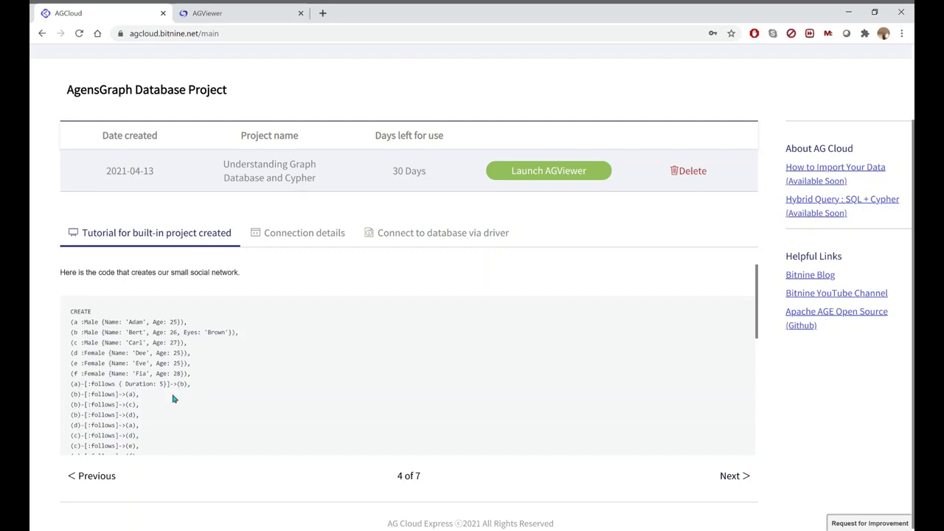
scroll(168, 402, down, 1)
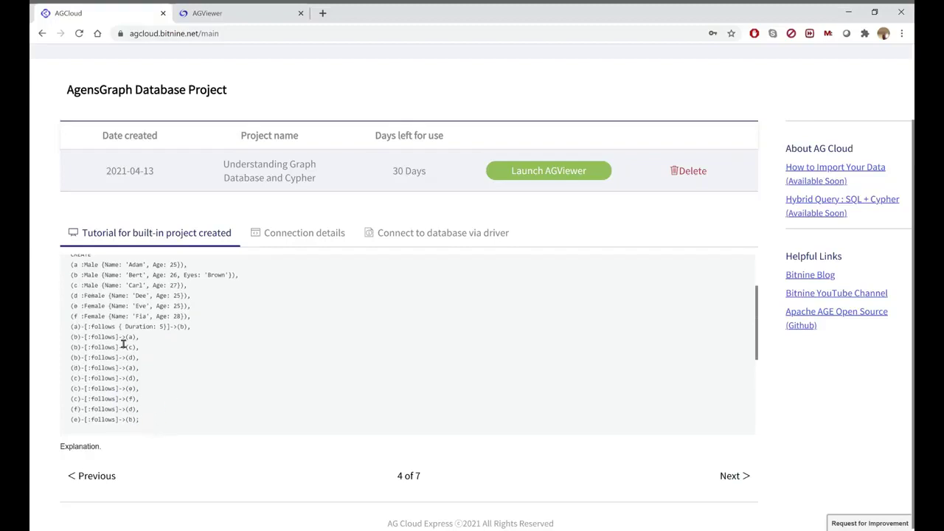
drag(148, 422, 71, 338)
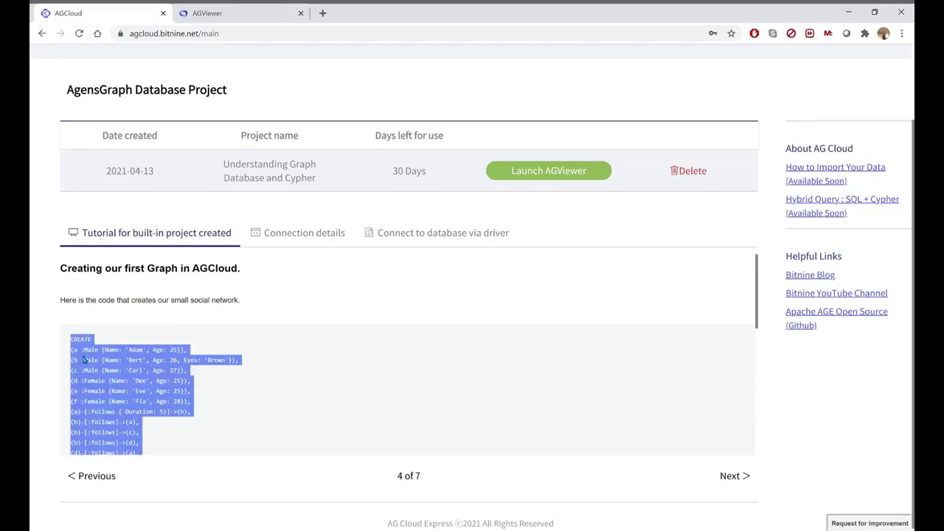
Run the pasted CREATE code in AGViewer's query editor and refresh the labels panel.
click(226, 16)
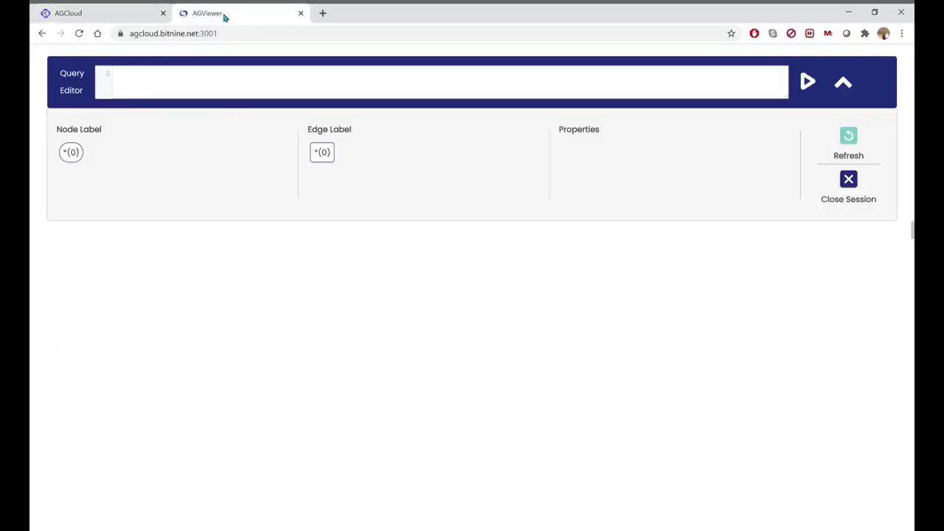
click(137, 77)
key(ctrl+v)
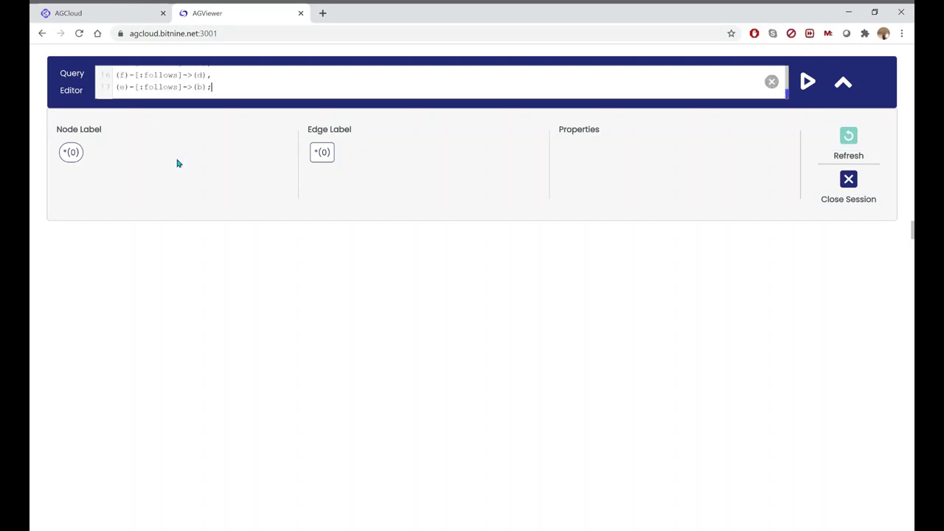
click(811, 86)
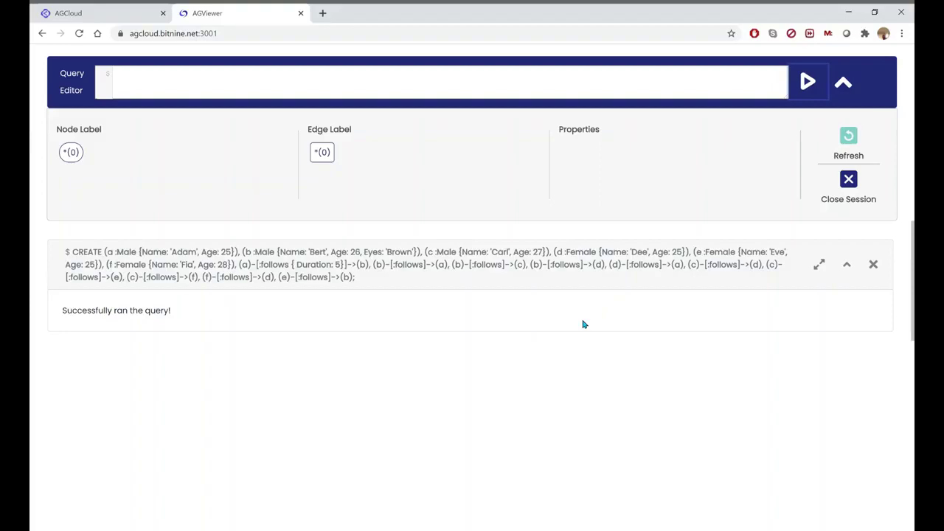
click(852, 142)
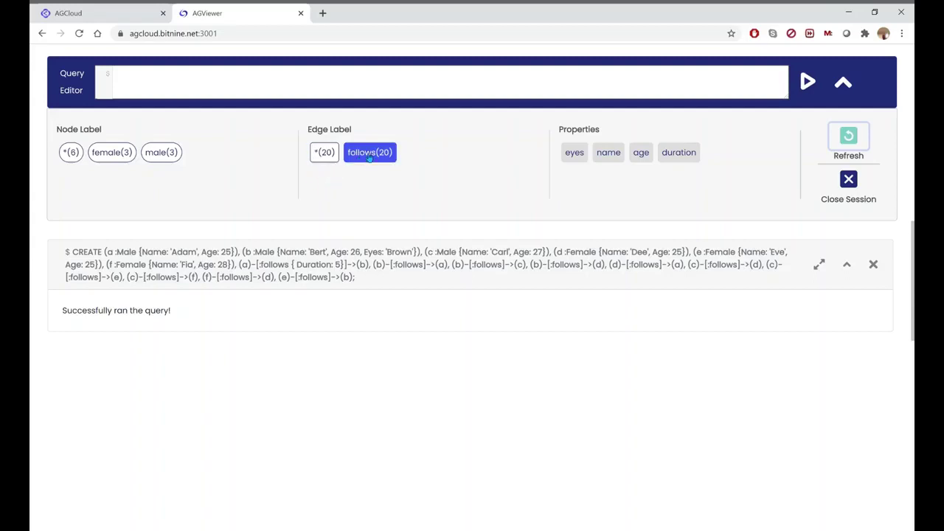
Run MATCH (V) RETURN V from the *(6) chip to show all six people.
click(71, 153)
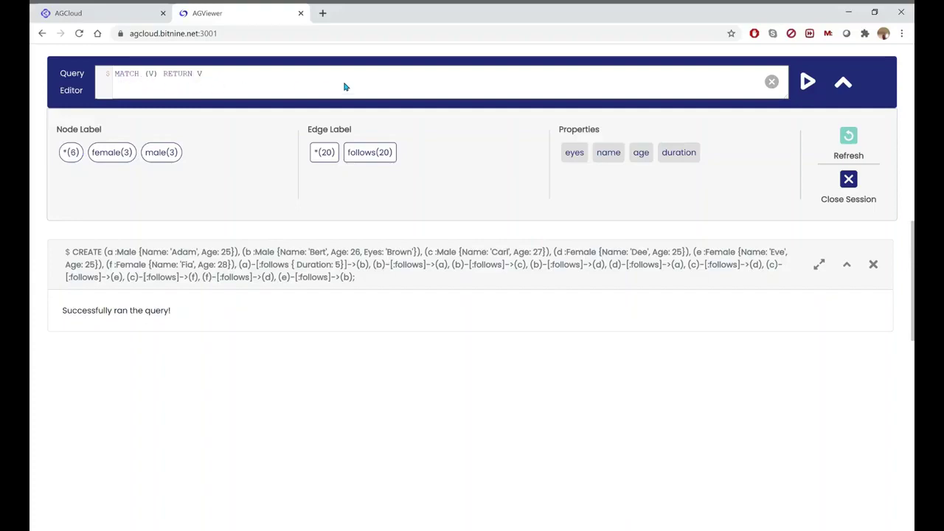
click(807, 85)
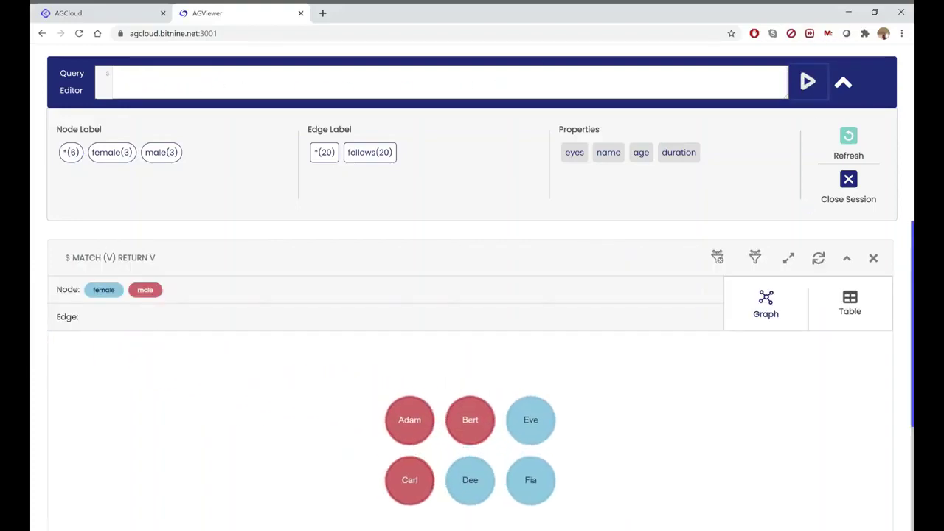
scroll(901, 413, down, 3)
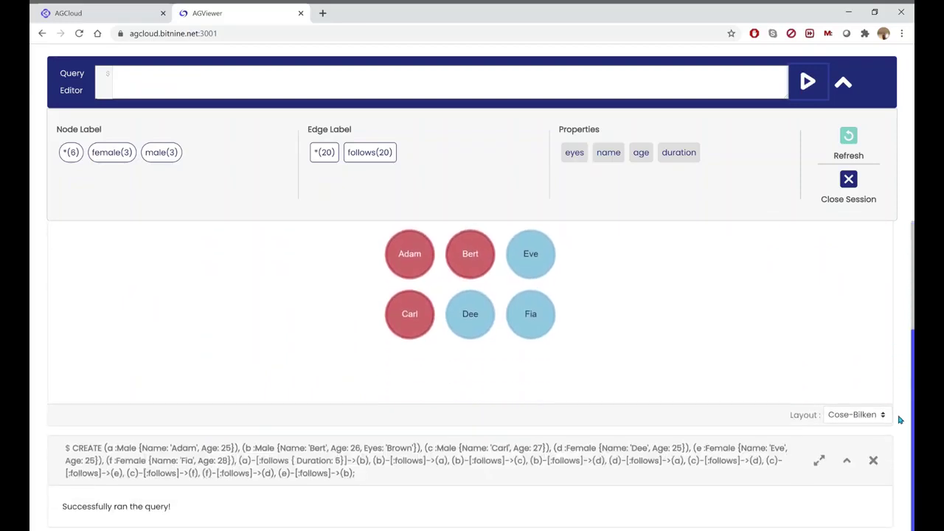
mouse_move(538, 322)
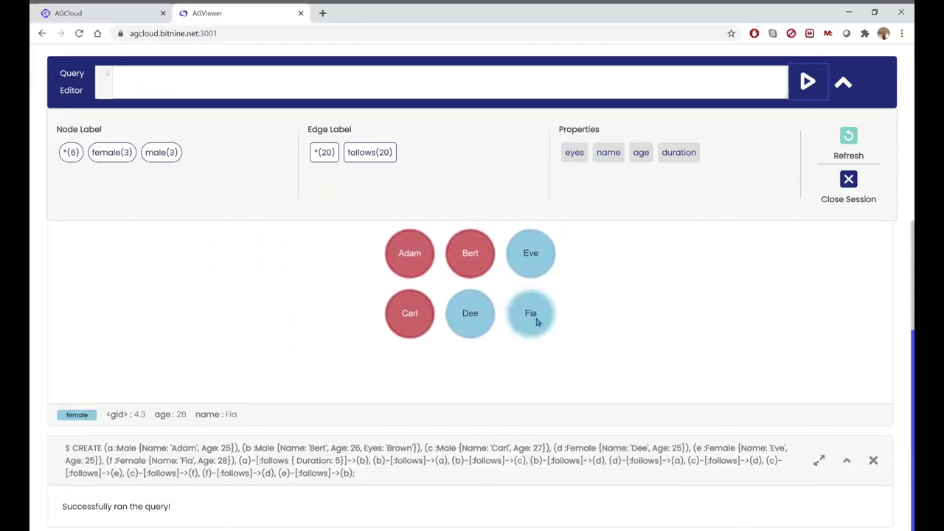
In the enlarged result, make the male node colour yellow and keep the <name> caption.
scroll(558, 314, up, 3)
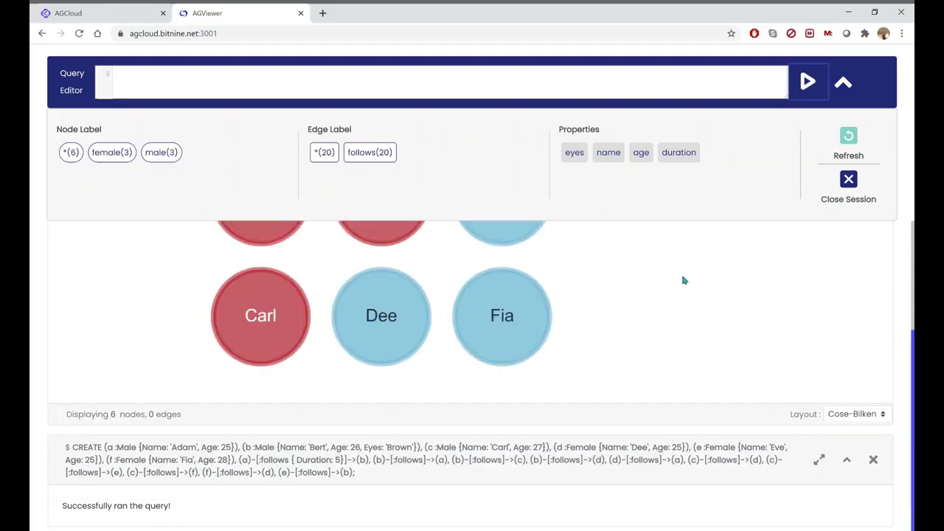
scroll(685, 278, down, 3)
scroll(896, 264, up, 3)
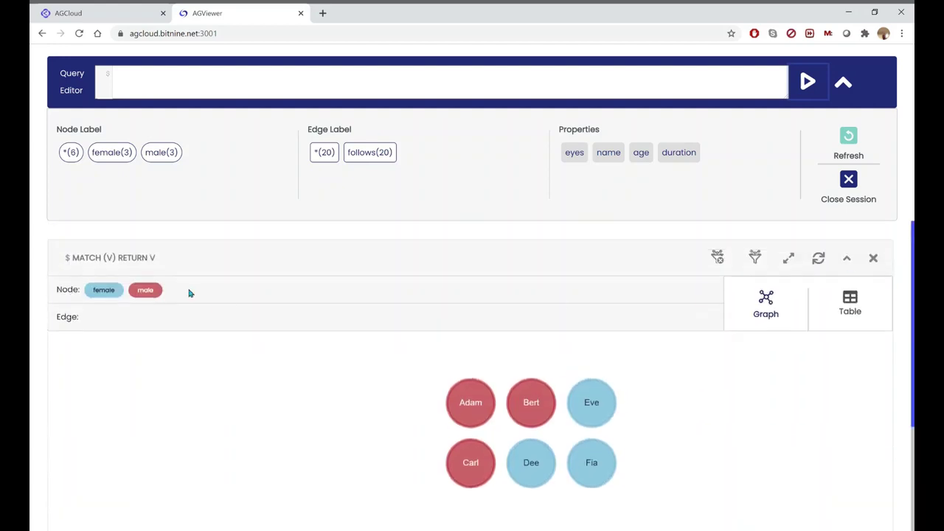
click(787, 258)
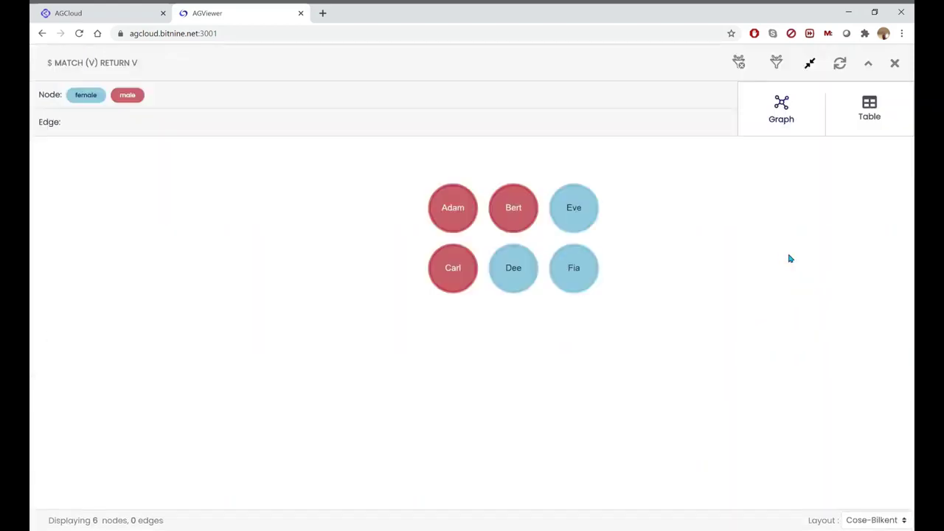
click(126, 97)
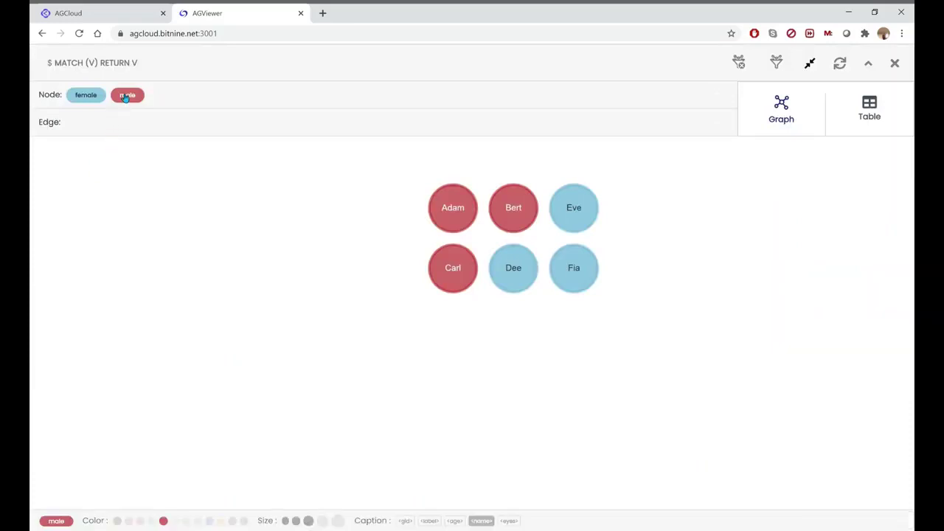
click(223, 521)
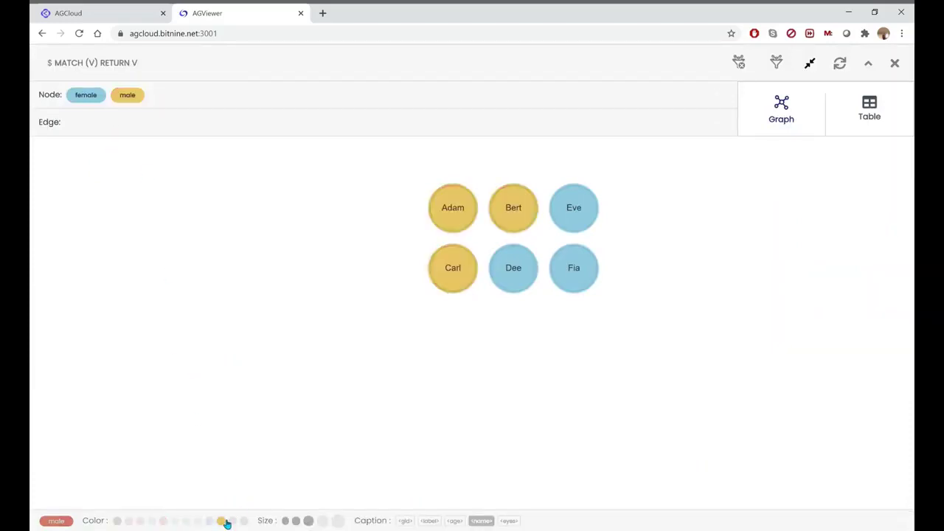
click(455, 522)
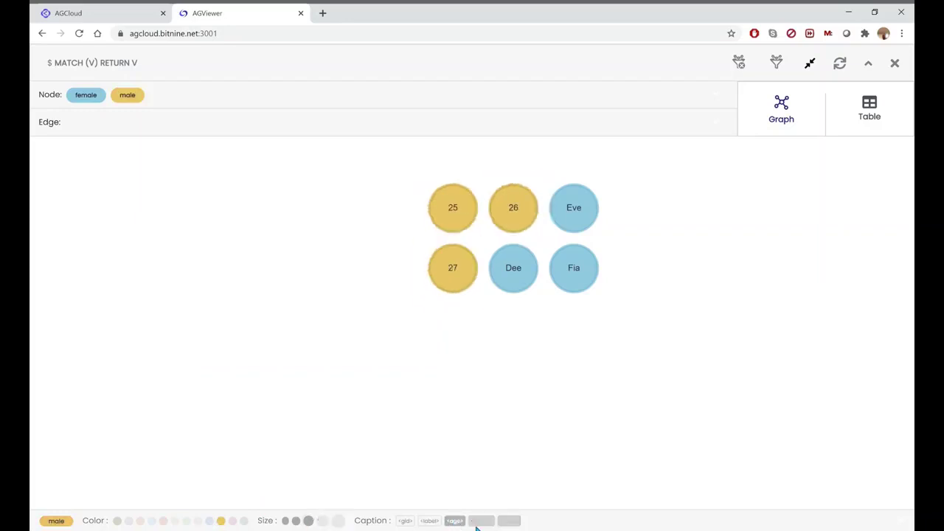
click(482, 521)
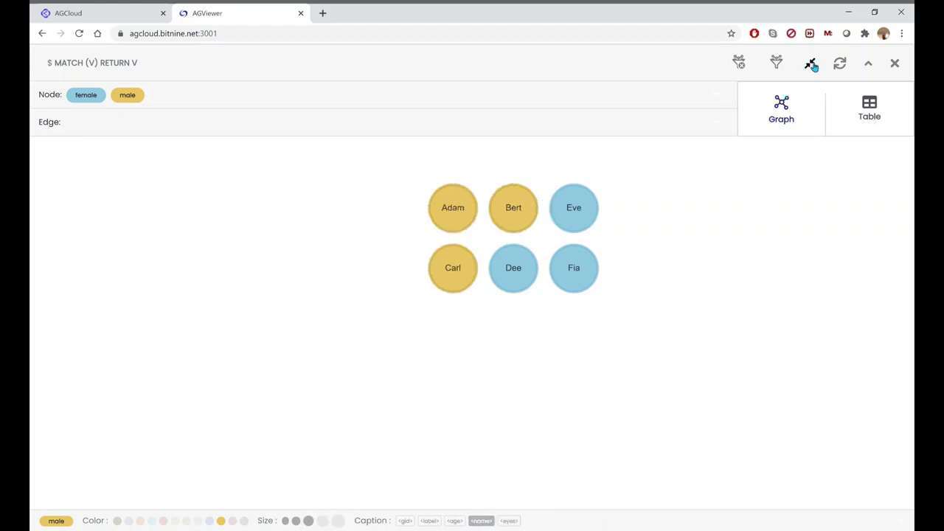
click(812, 64)
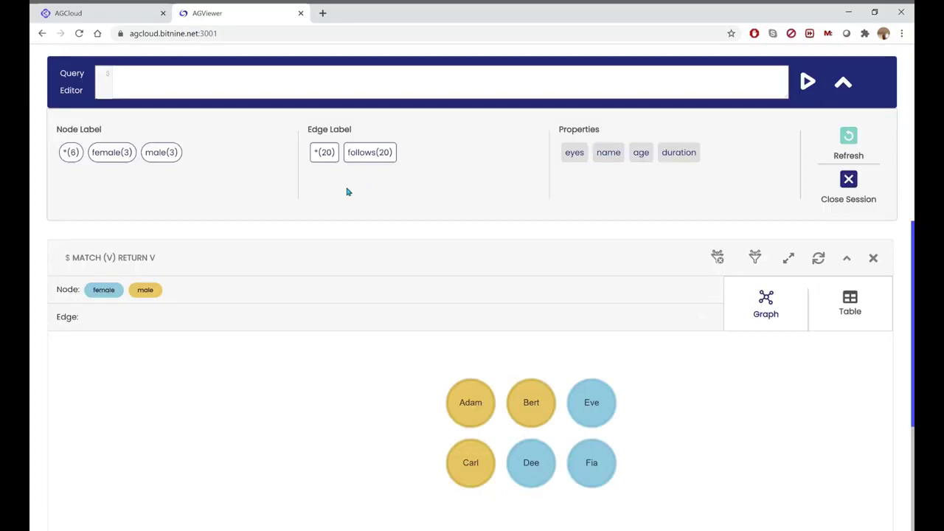
Run MATCH (V)-[R]->(V2) RETURN * from the *(20) chip and enlarge the follows graph.
click(331, 156)
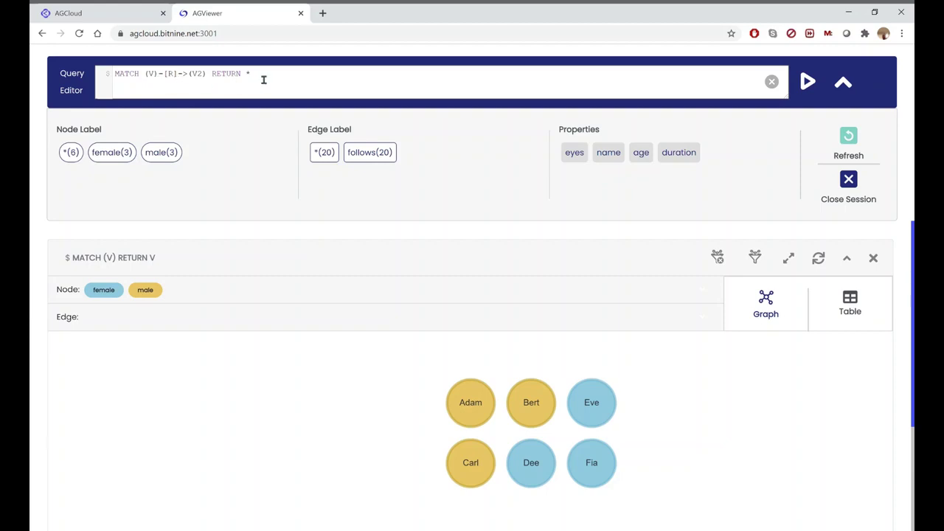
click(808, 82)
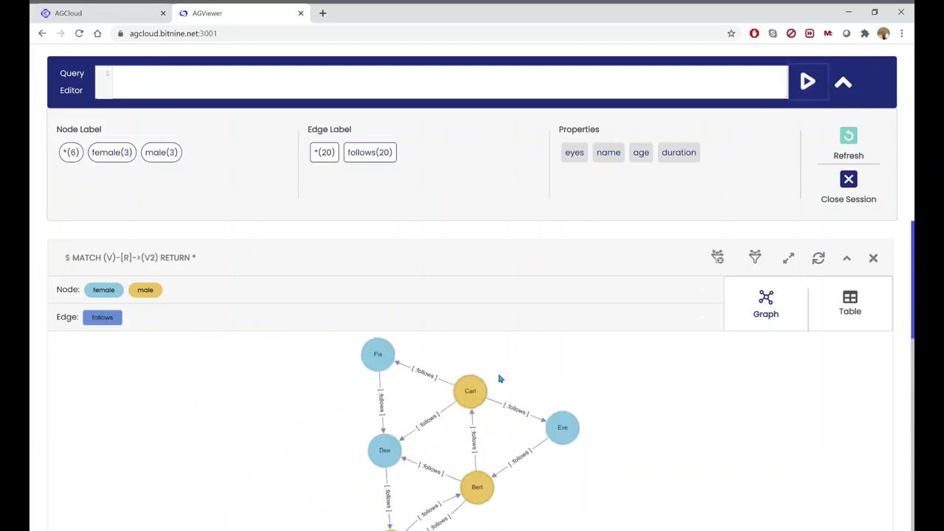
click(786, 262)
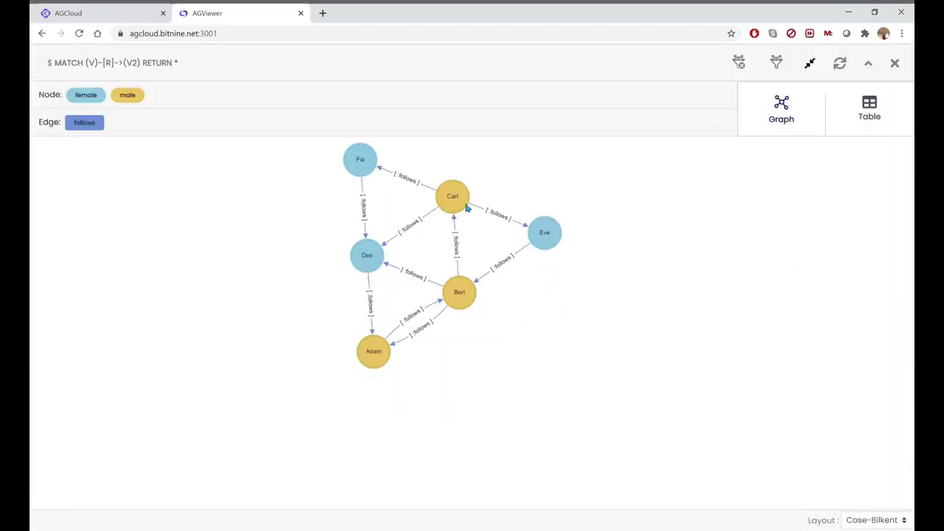
mouse_move(466, 208)
mouse_move(374, 168)
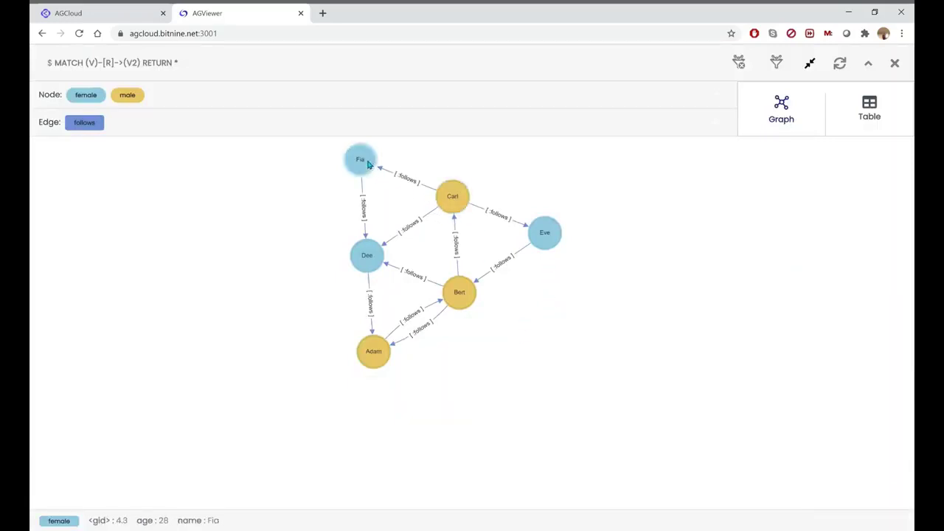
mouse_move(367, 258)
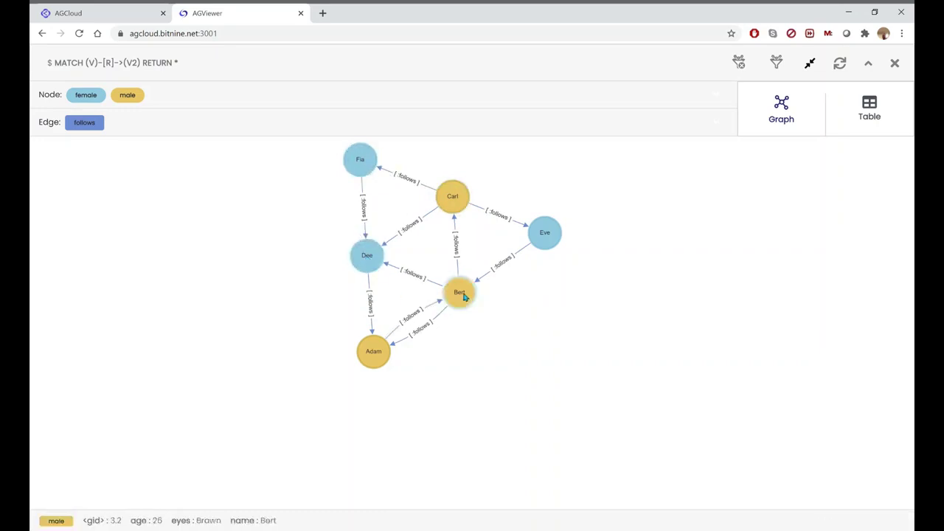
mouse_move(369, 358)
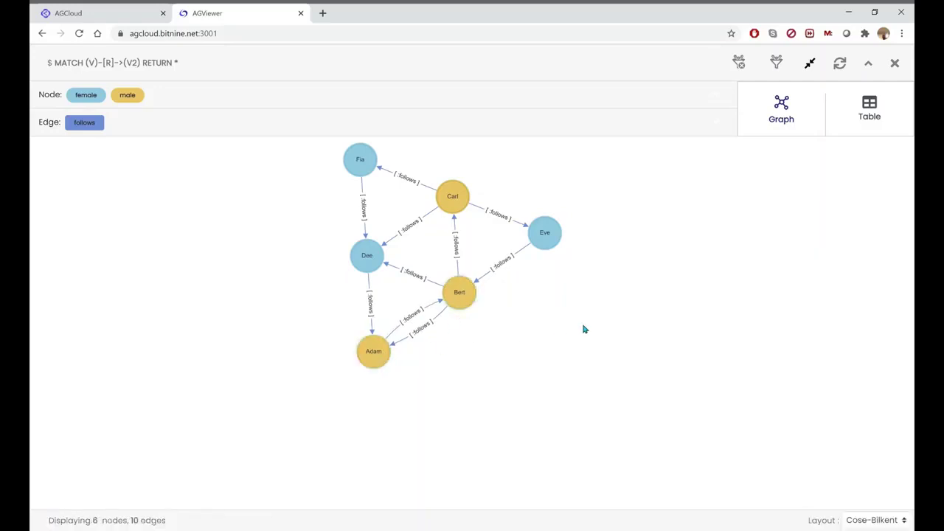
click(122, 11)
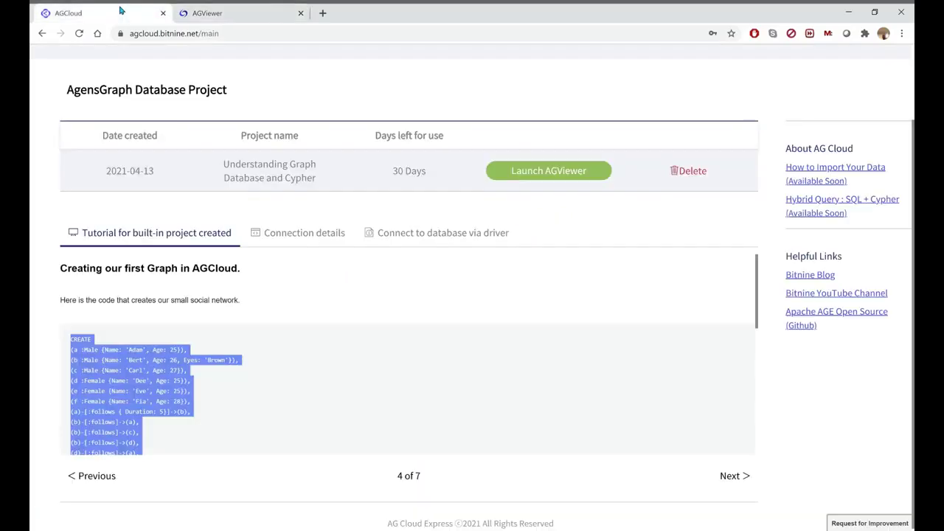
scroll(301, 312, down, 5)
scroll(301, 312, down, 3)
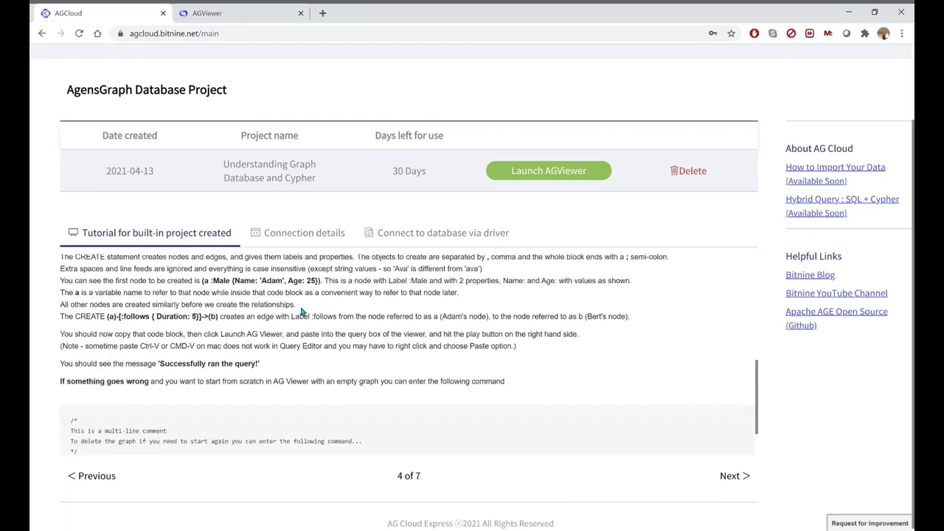
scroll(301, 312, down, 2)
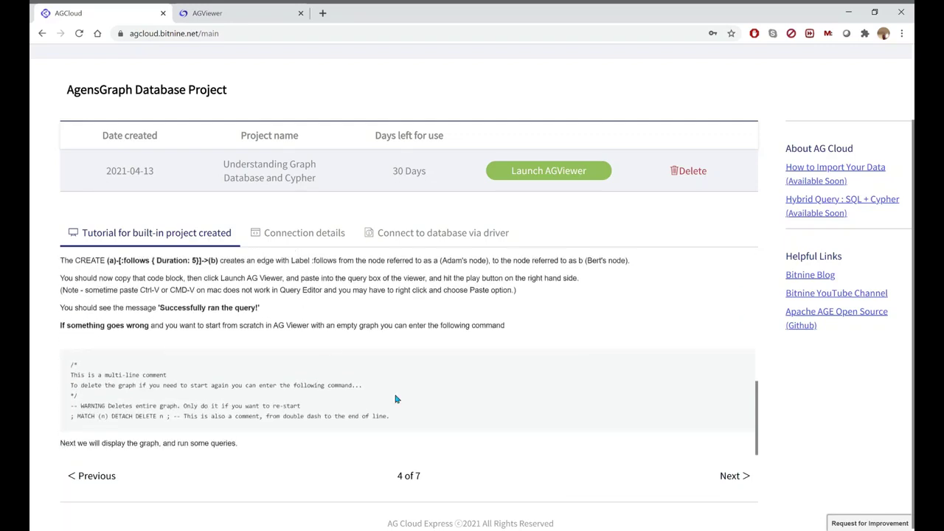
drag(396, 421, 66, 368)
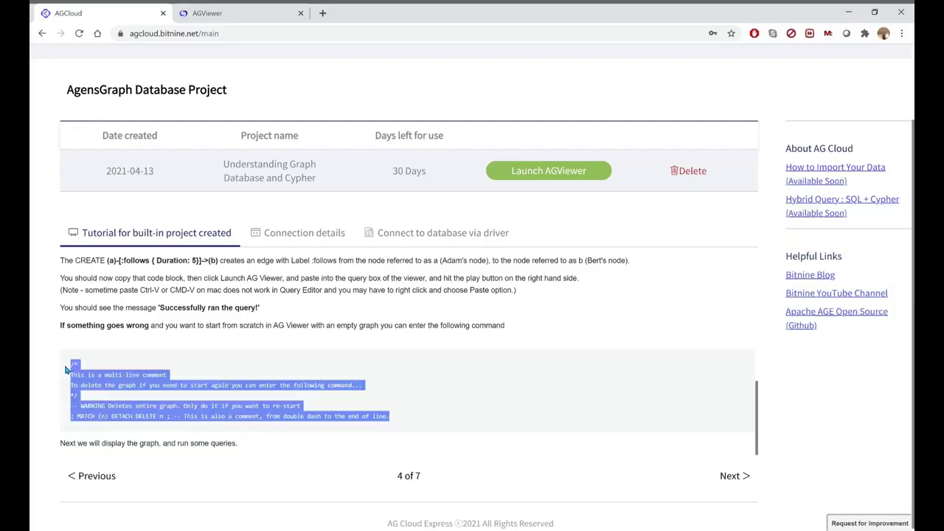
click(135, 424)
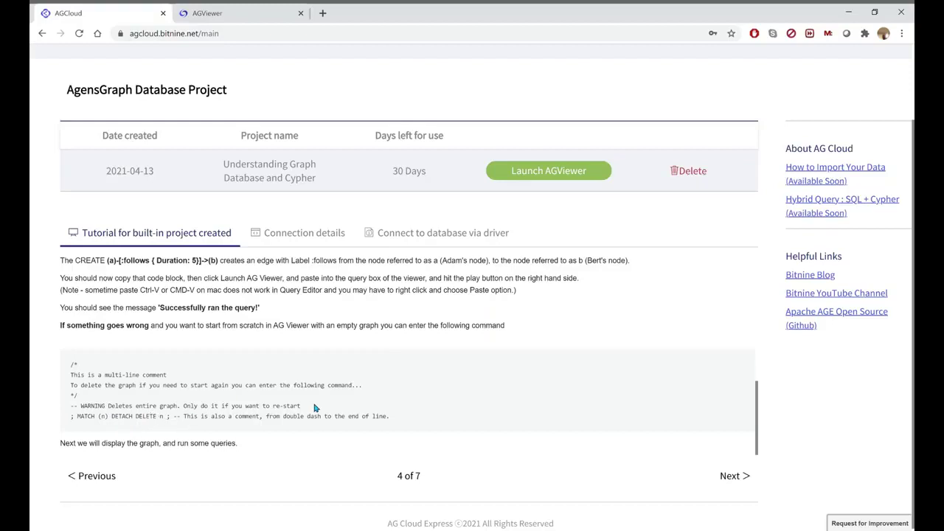
scroll(319, 401, down, 1)
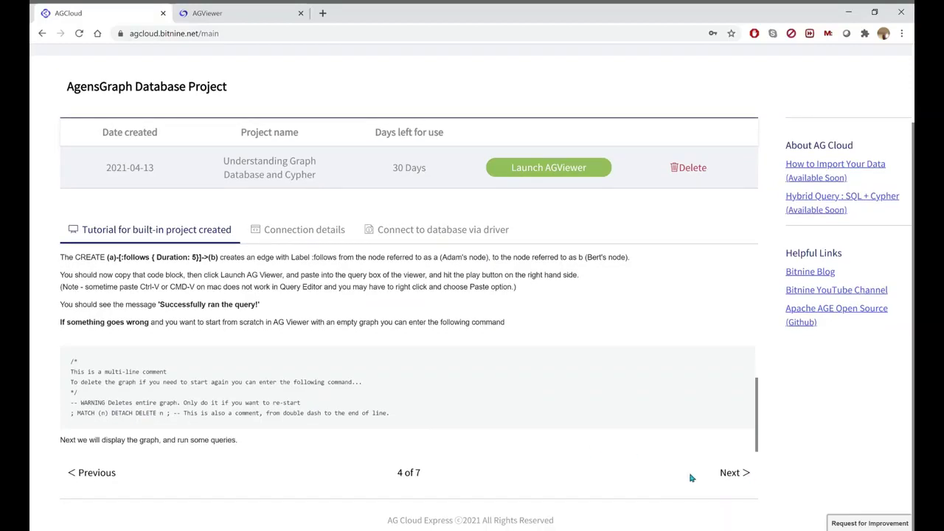
Copy MATCH my_path = ()-[]->() RETURN my_path from the next tutorial page and run it in AGViewer.
click(728, 474)
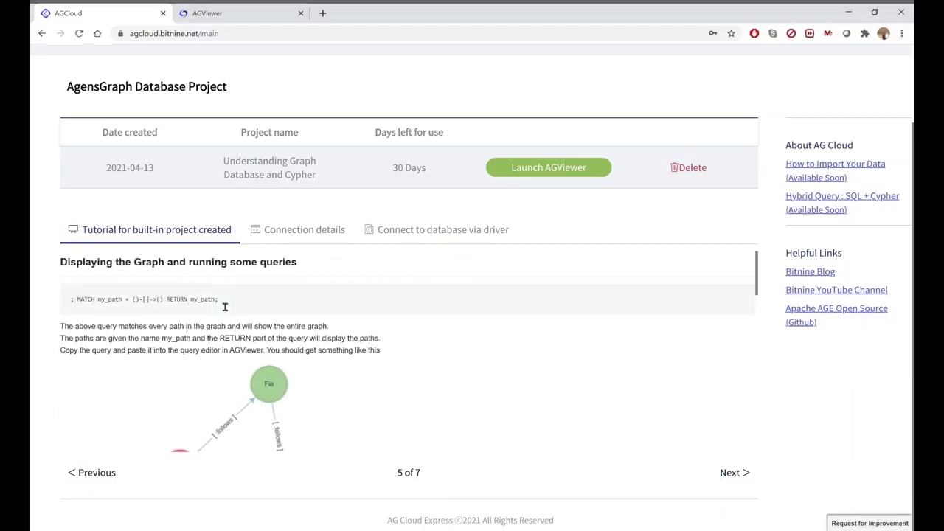
drag(225, 306, 80, 310)
key(ctrl+c)
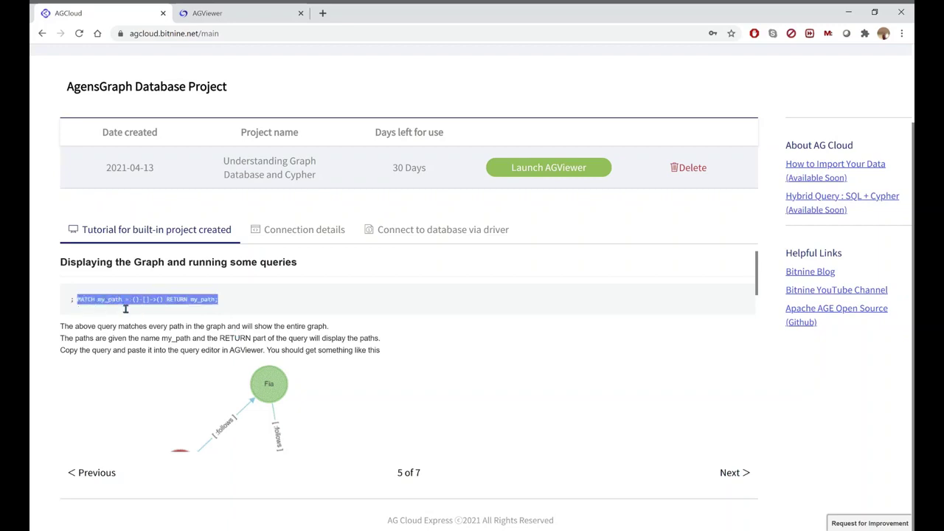
click(197, 15)
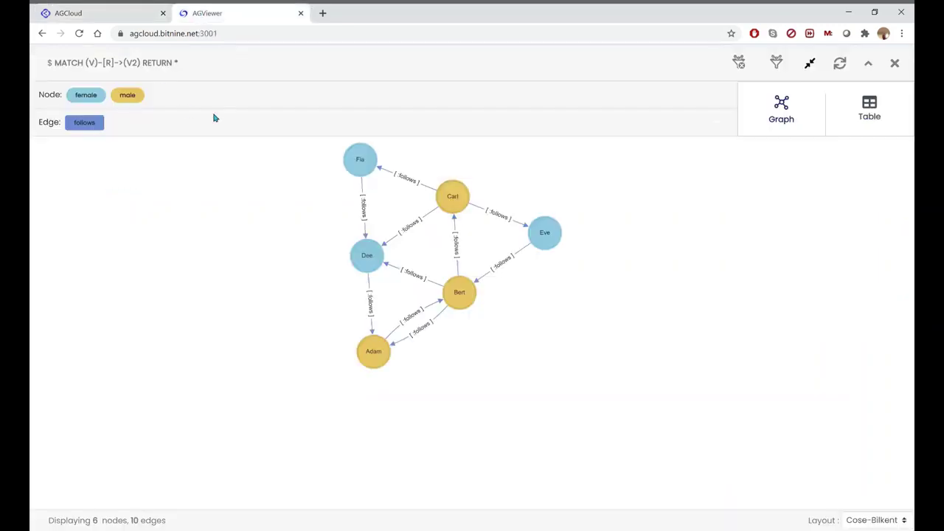
click(809, 62)
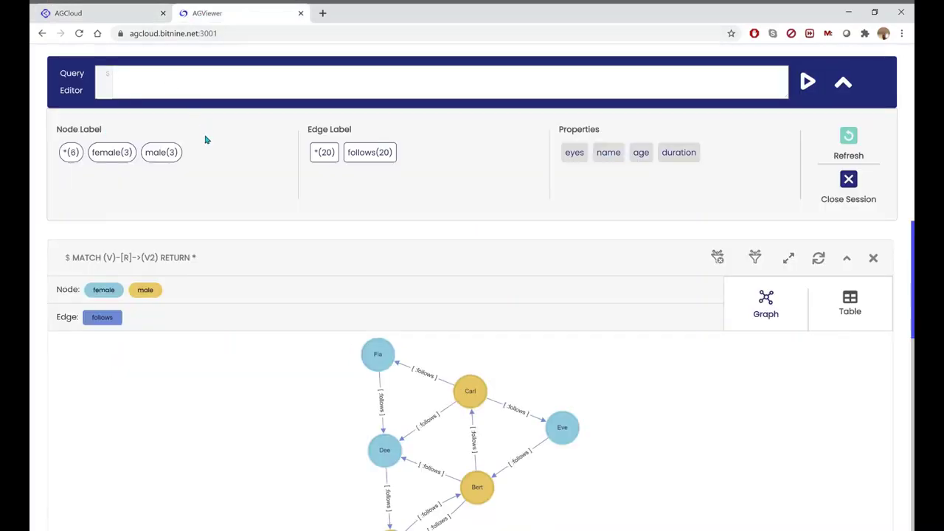
key(ctrl+v)
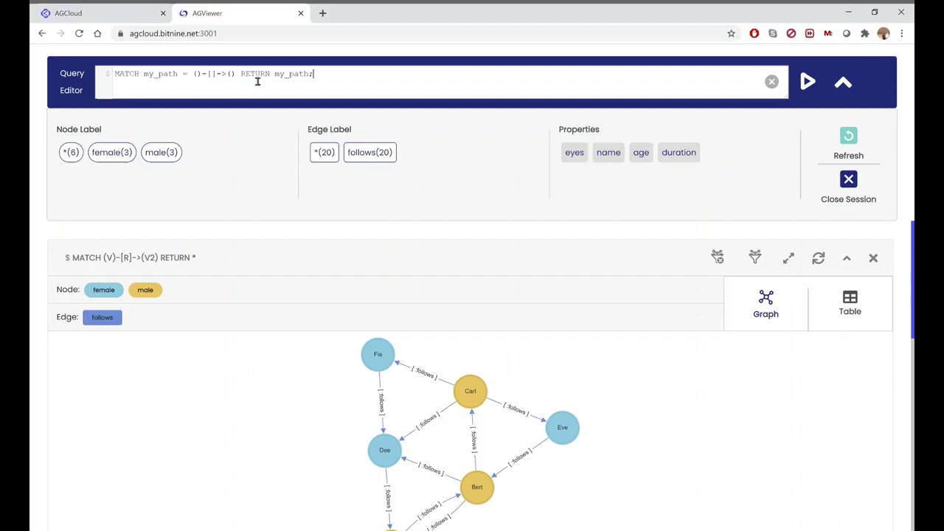
click(807, 81)
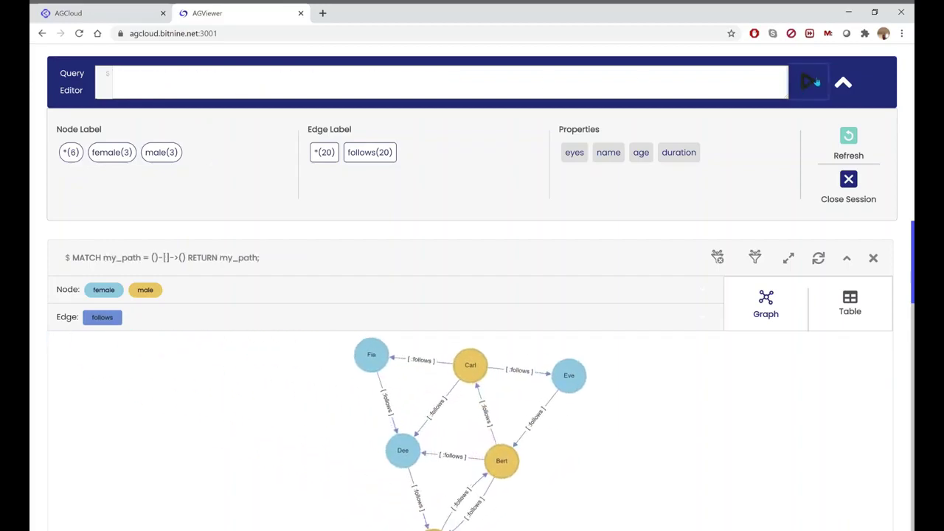
Move the AGCloud tutorial to page 6 and select the MATCH (foo :Female) sum-of-ages query.
click(99, 19)
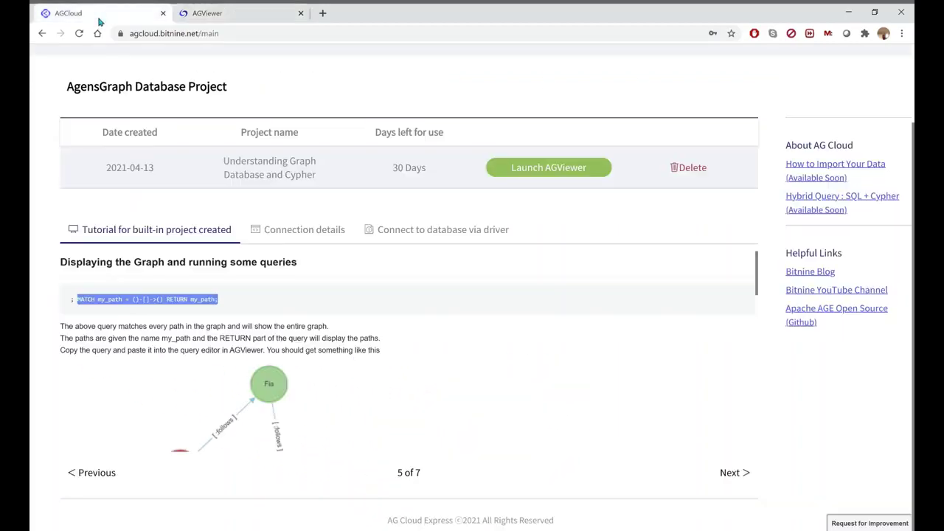
scroll(449, 341, down, 5)
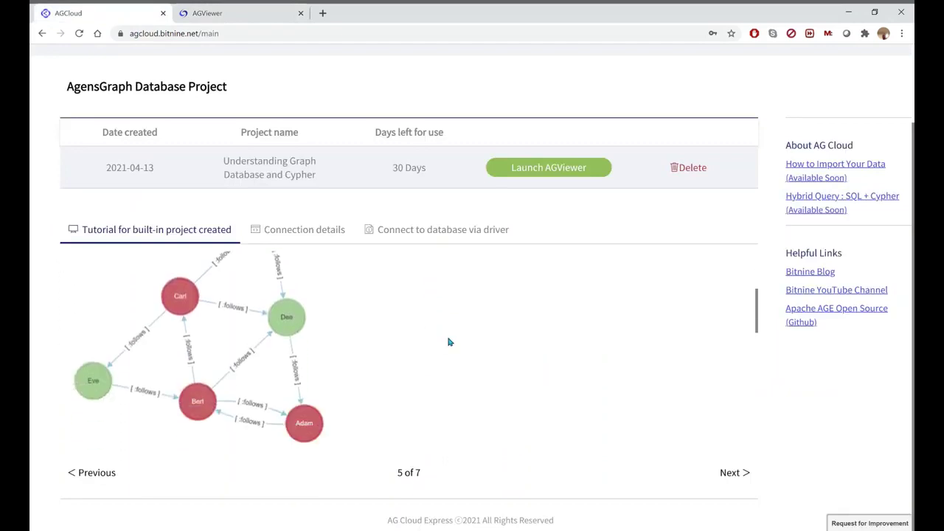
scroll(449, 342, down, 10)
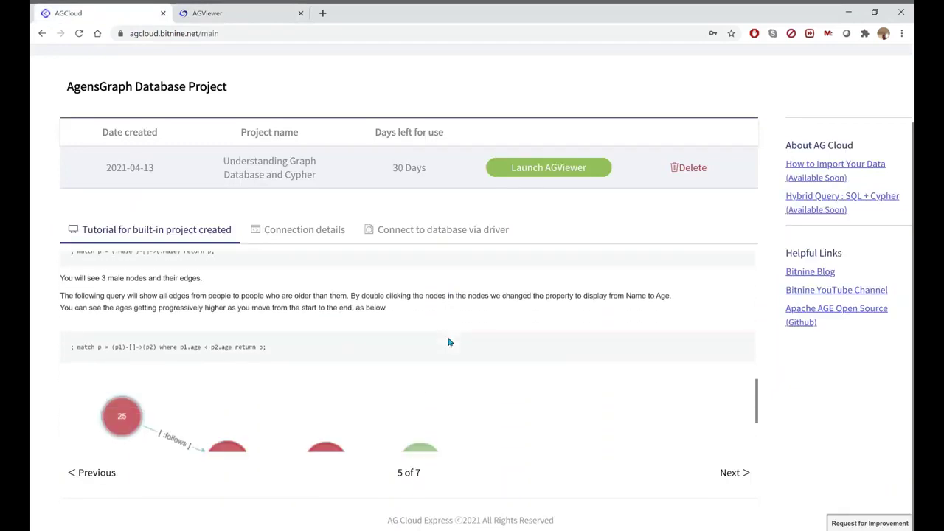
scroll(448, 342, down, 1)
scroll(449, 342, up, 2)
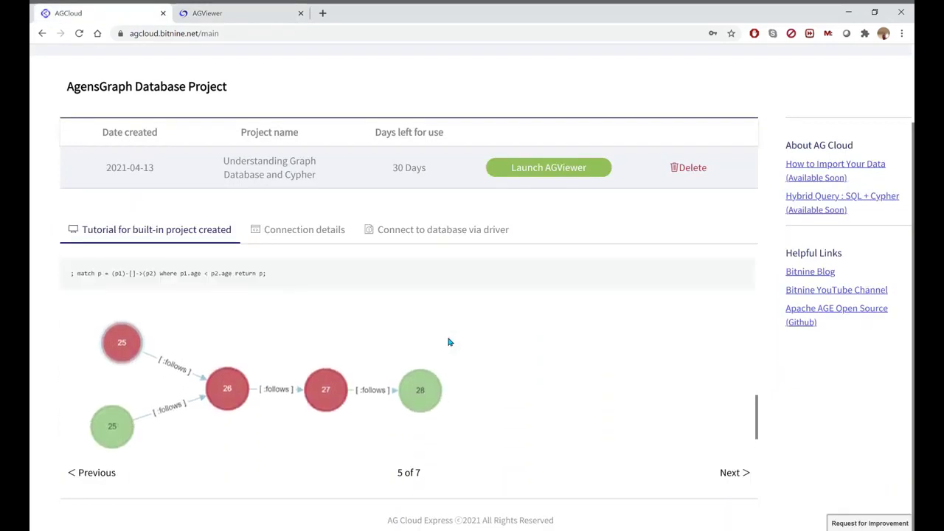
click(732, 476)
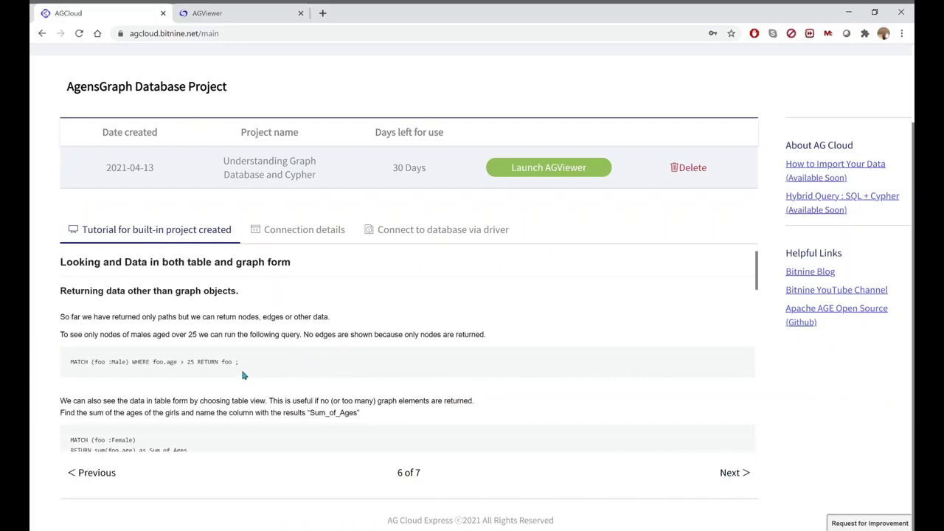
scroll(242, 366, down, 3)
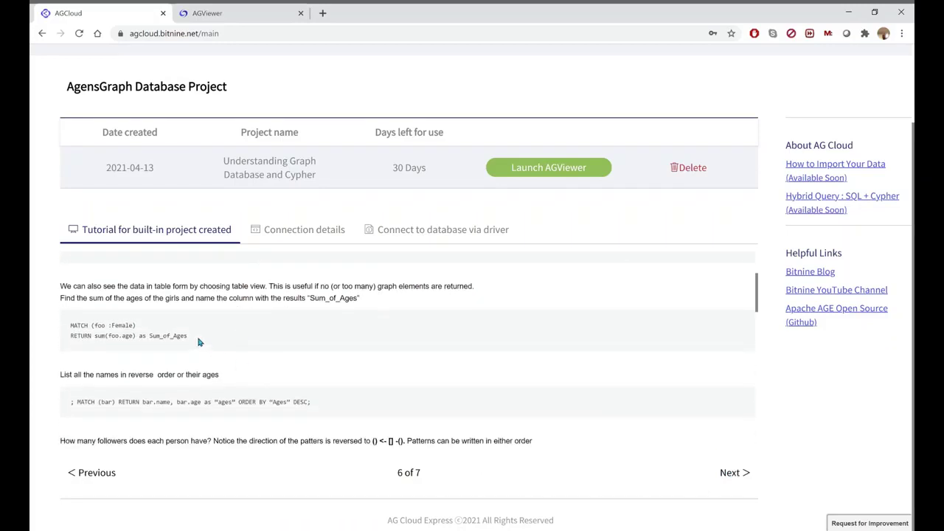
drag(189, 339, 68, 326)
key(ctrl+c)
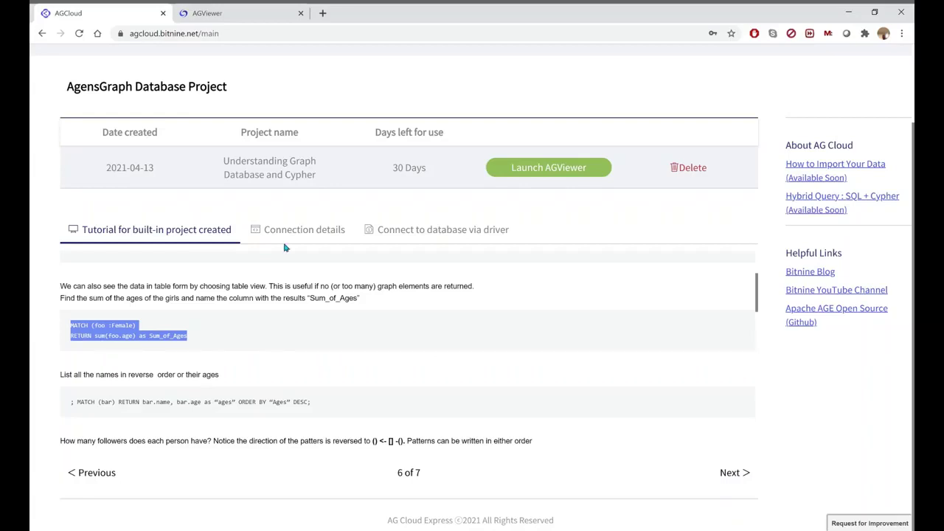
Run the Female sum-of-ages query in AGViewer, show its table, then go back to AGCloud.
click(230, 19)
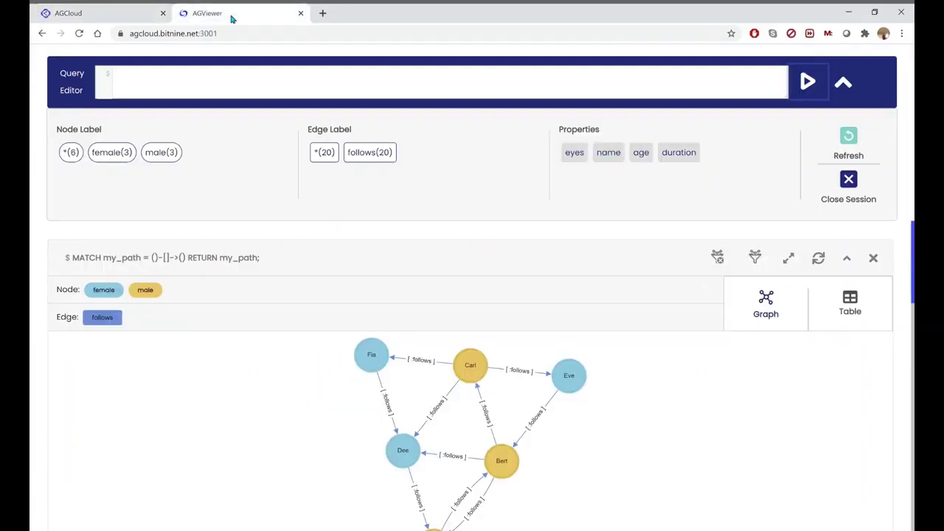
click(171, 85)
key(ctrl+v)
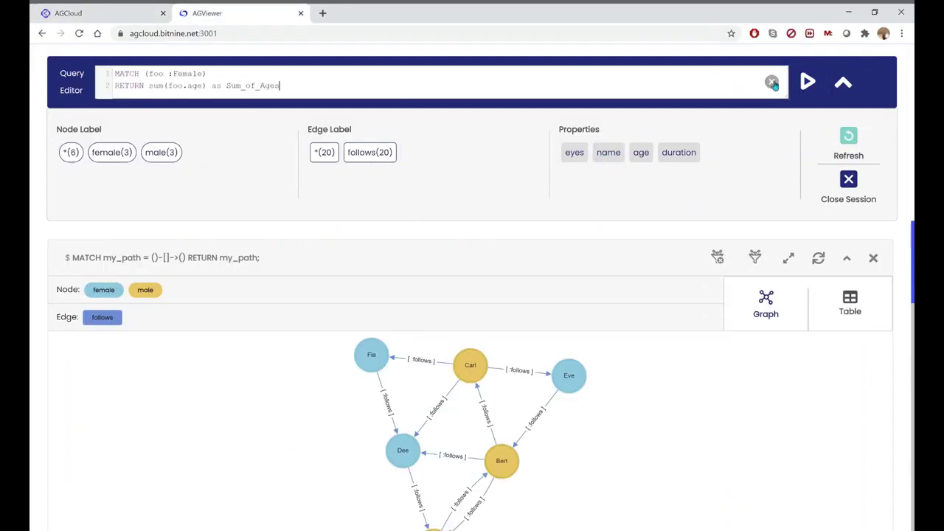
click(807, 83)
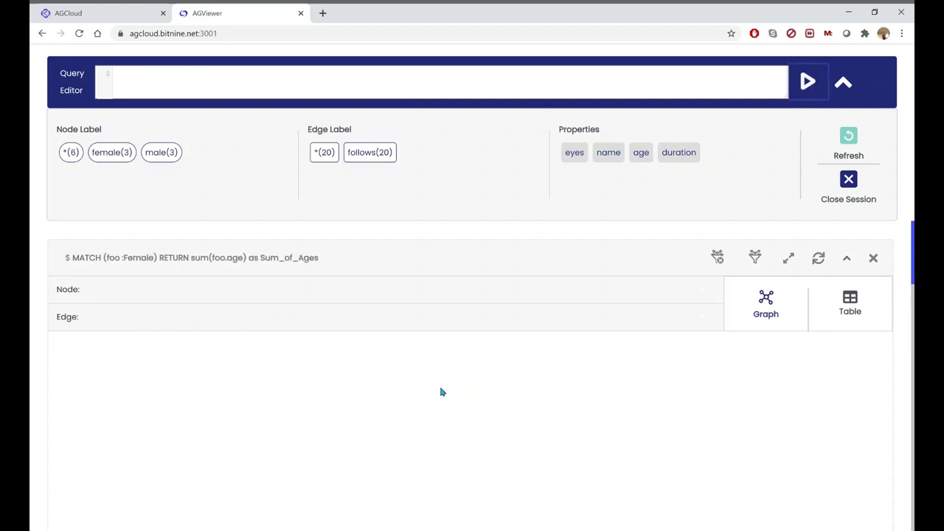
click(853, 304)
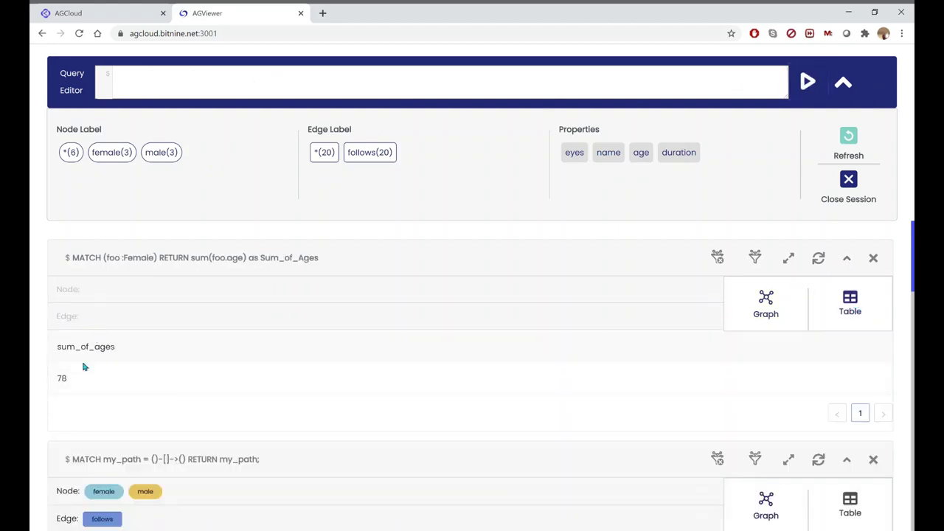
click(107, 17)
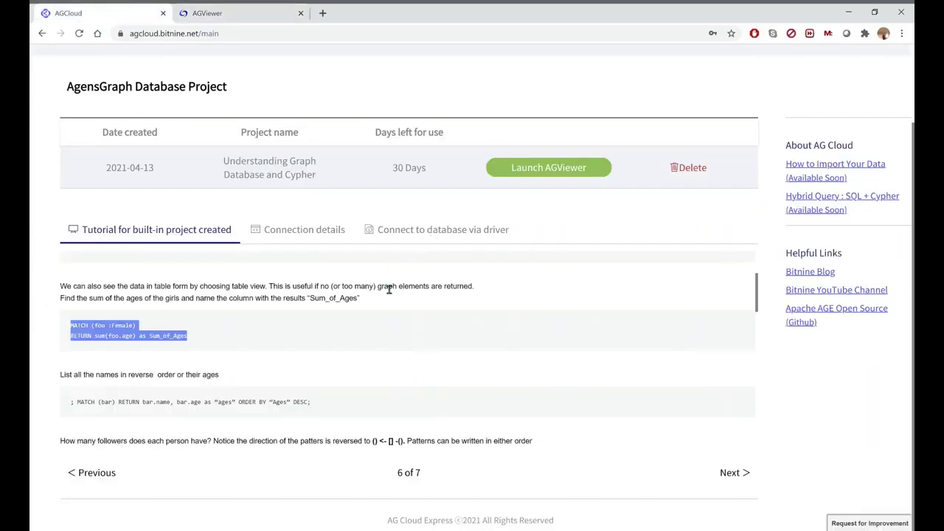
scroll(395, 290, up, 1)
scroll(395, 289, down, 2)
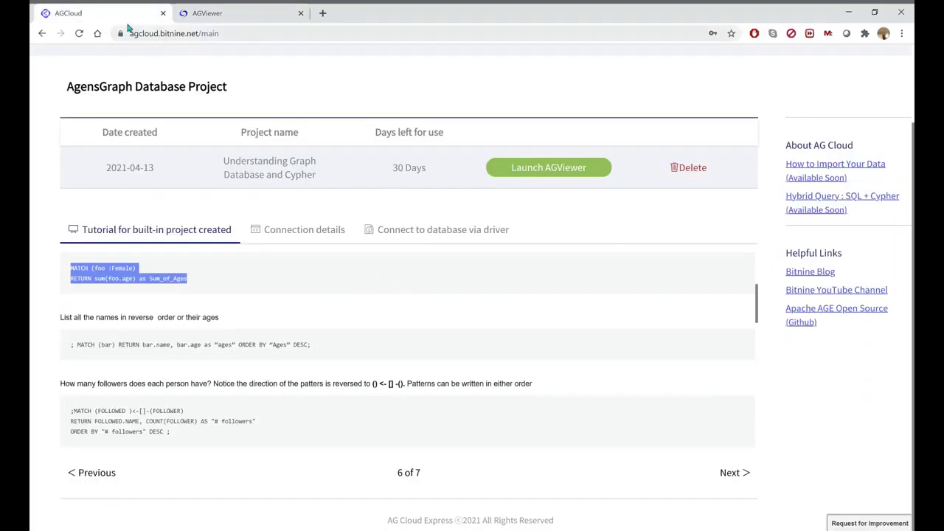
scroll(298, 157, up, 1)
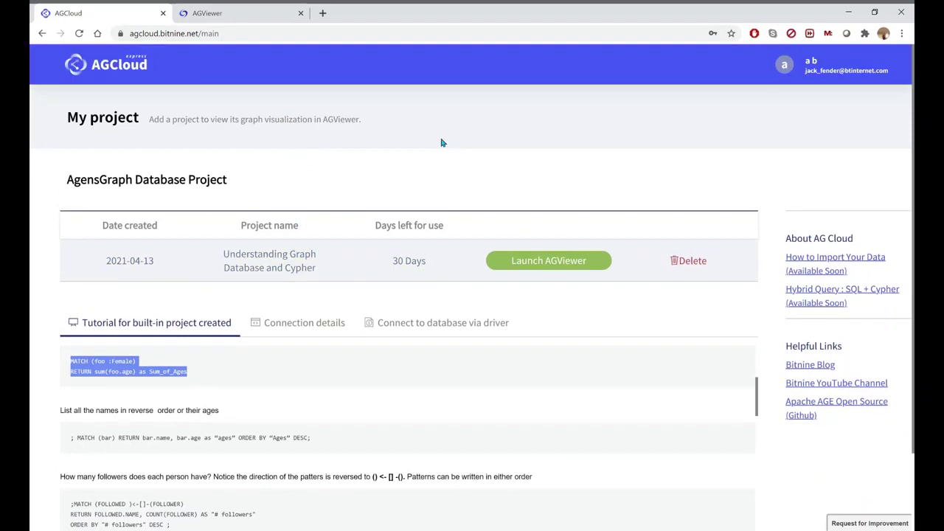
scroll(365, 405, down, 2)
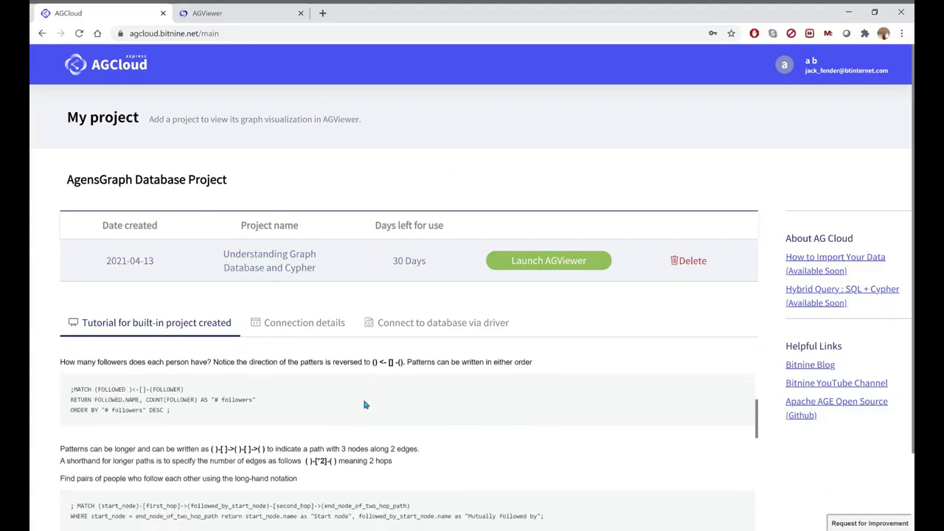
scroll(364, 405, down, 5)
scroll(379, 405, up, 4)
scroll(378, 405, up, 3)
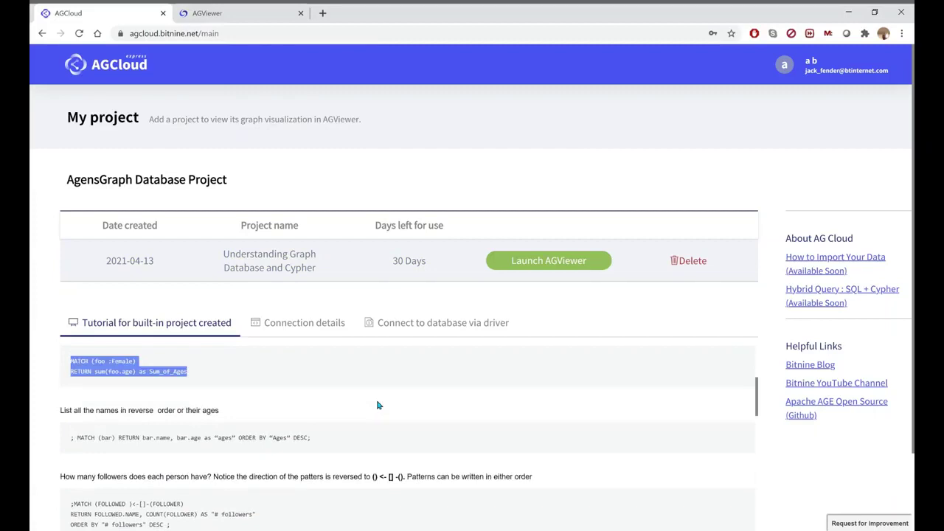
scroll(378, 405, up, 1)
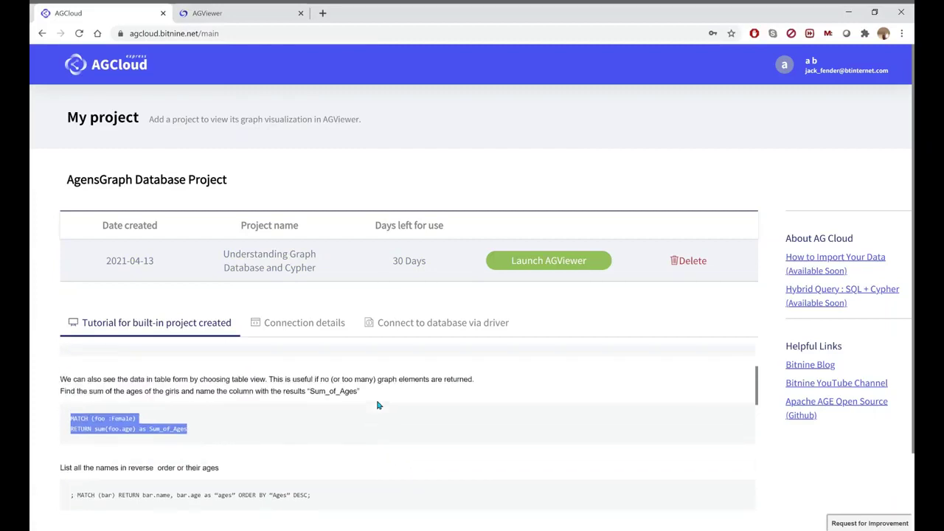